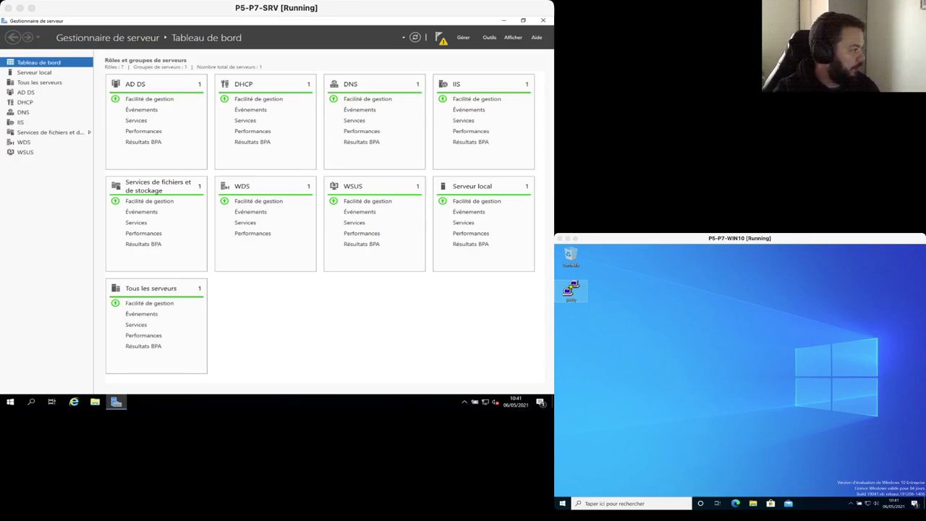
Step: Open the Utilisateurs et ordinateurs Active Directory console and enlarge its window
{"action": "left_click", "coordinate": [23, 112]}
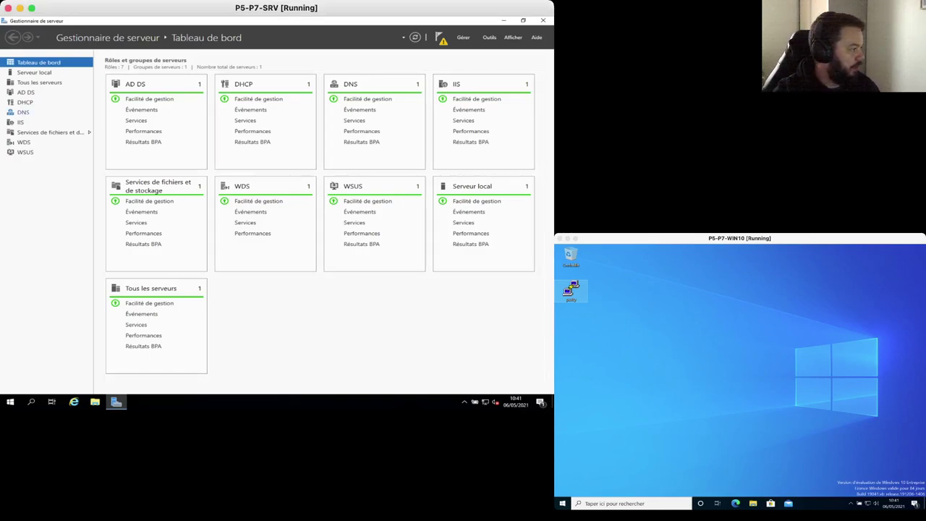
{"action": "left_click", "coordinate": [23, 112]}
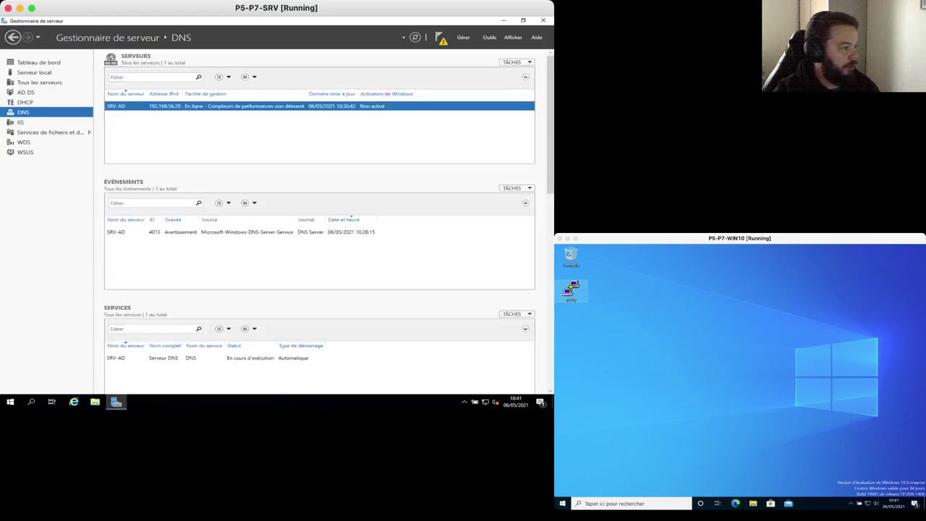
{"action": "left_click", "coordinate": [489, 37]}
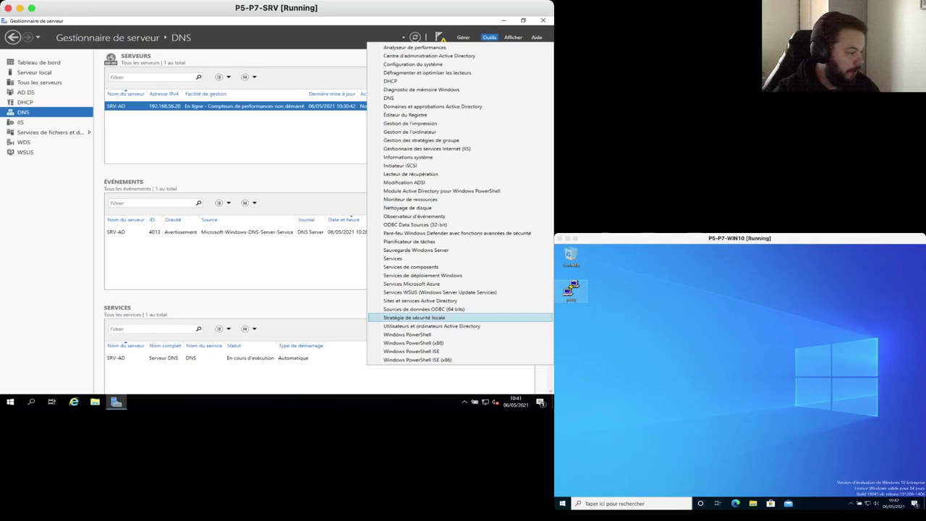
{"action": "left_click", "coordinate": [432, 327]}
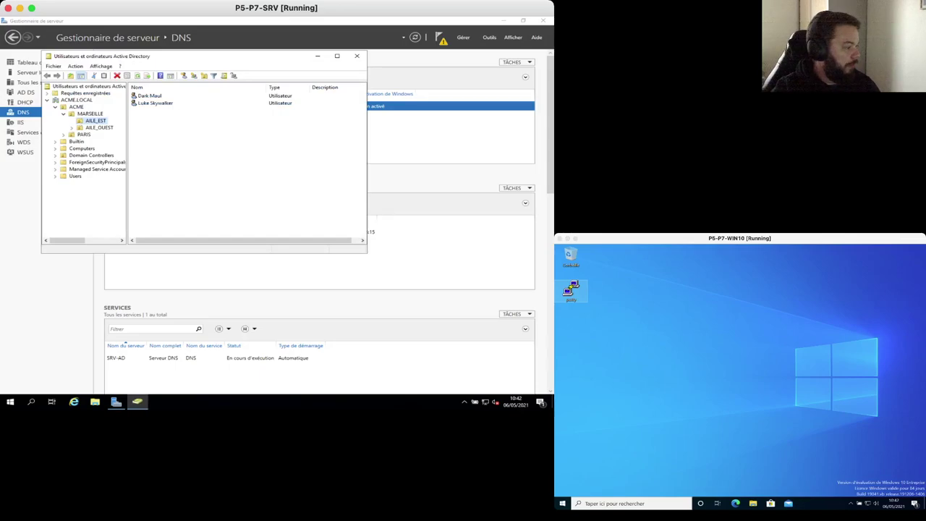
{"action": "left_click_drag", "start_coordinate": [367, 252], "coordinate": [513, 363]}
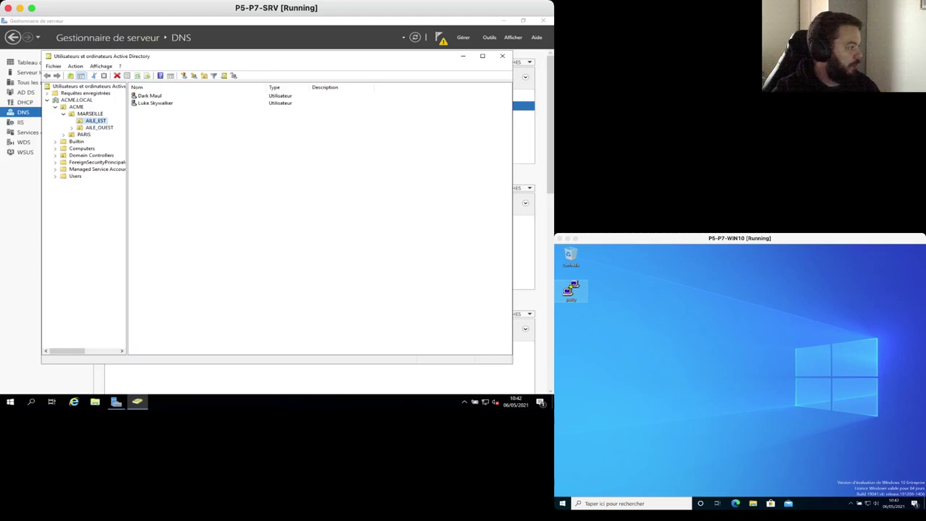
Step: Examine the ACME organizational units, including MARSEILLE with AILE_EST and AILE_OUEST, and PARIS with ETAGE1 and ETAGE2
{"action": "left_click", "coordinate": [76, 107]}
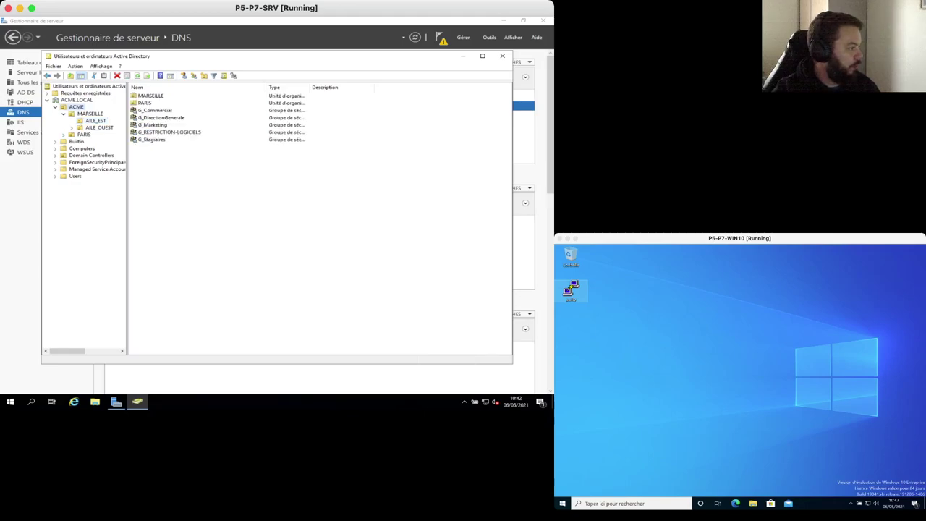
{"action": "left_click", "coordinate": [90, 113]}
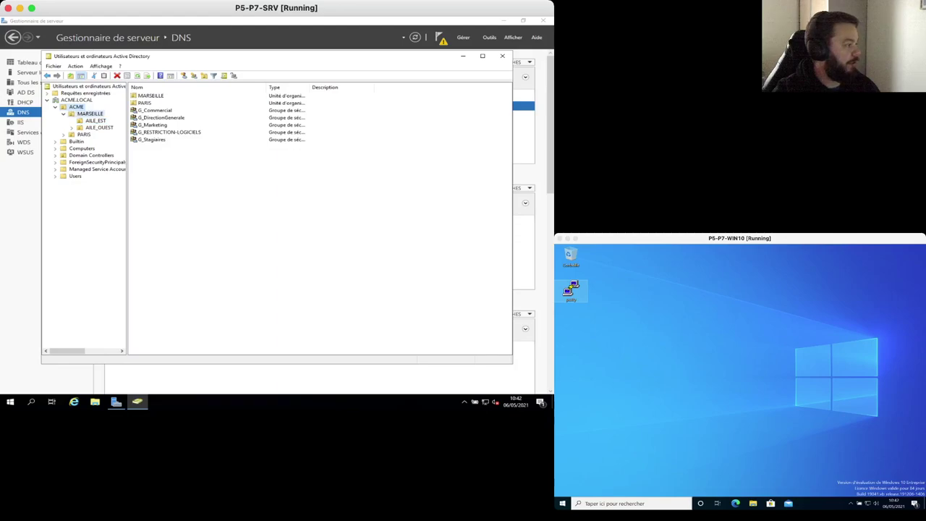
{"action": "left_click", "coordinate": [84, 134]}
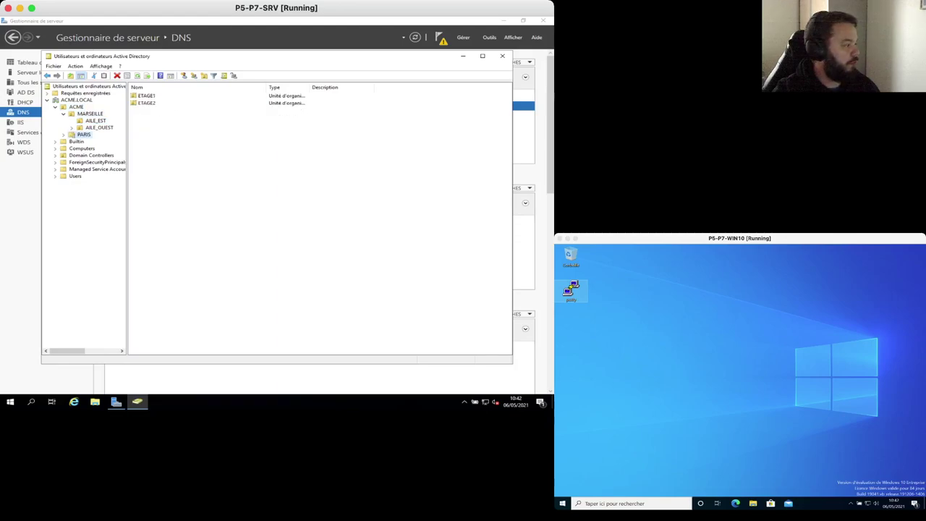
{"action": "left_click", "coordinate": [64, 134]}
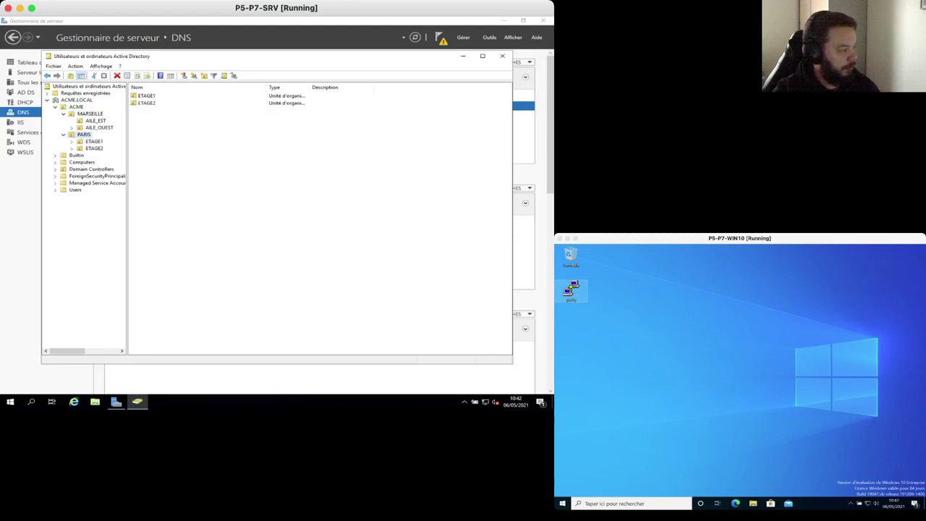
{"action": "left_click_drag", "start_coordinate": [127, 166], "coordinate": [186, 166]}
{"action": "left_click", "coordinate": [96, 121]}
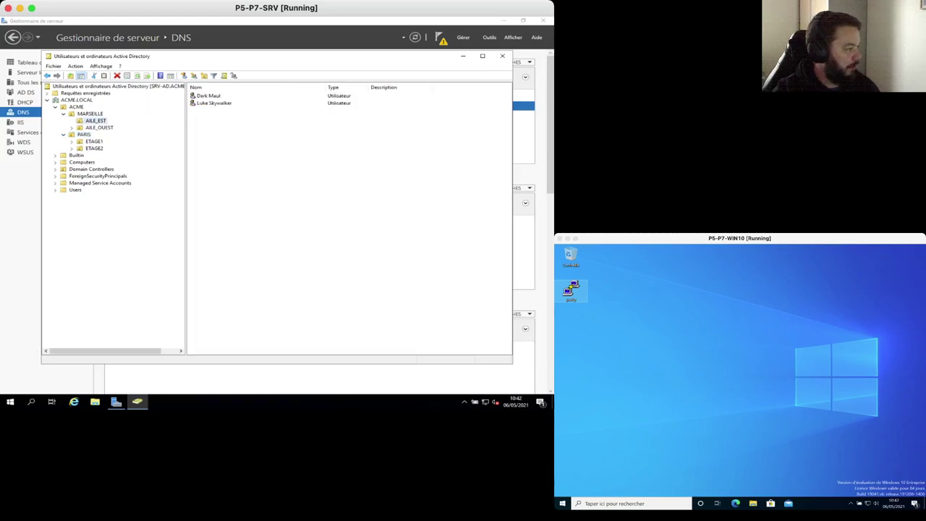
{"action": "left_click", "coordinate": [99, 127]}
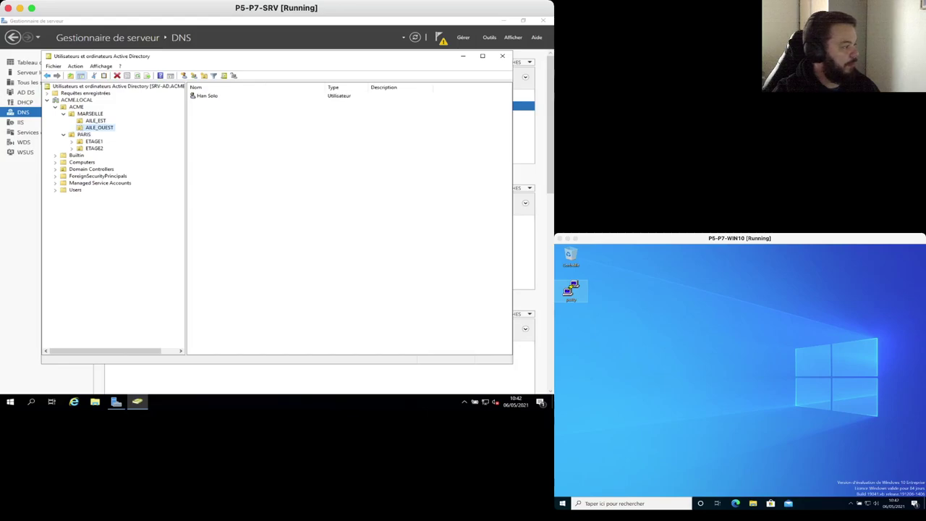
{"action": "left_click", "coordinate": [94, 141]}
{"action": "left_click", "coordinate": [94, 149]}
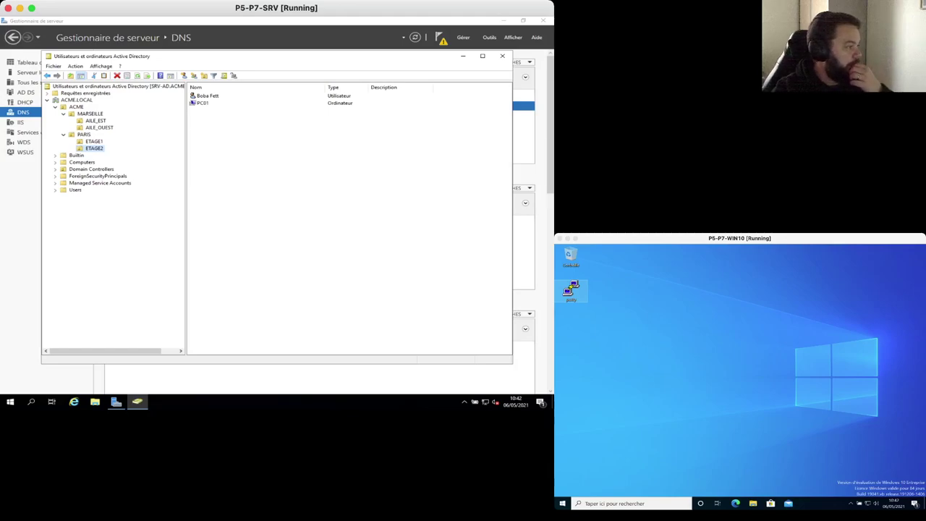
{"action": "left_click", "coordinate": [208, 95]}
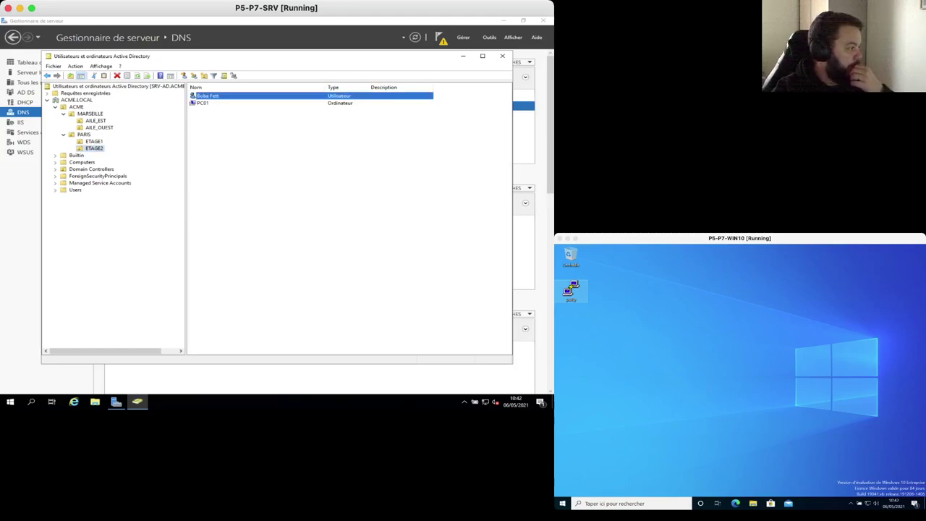
Step: Review the members of the G_RESTRICTION-LOGICIELS group in the ACME unit, then close the Active Directory console
{"action": "left_click", "coordinate": [76, 107]}
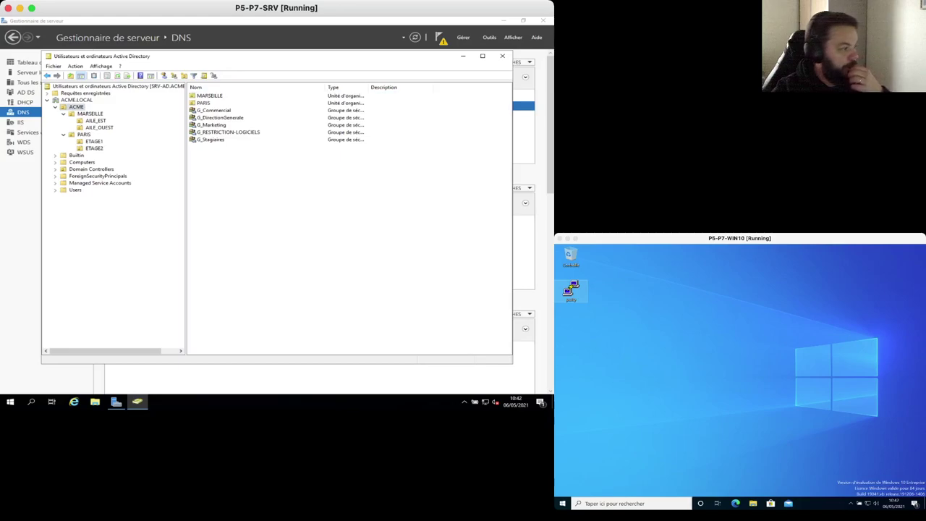
{"action": "left_click", "coordinate": [228, 132]}
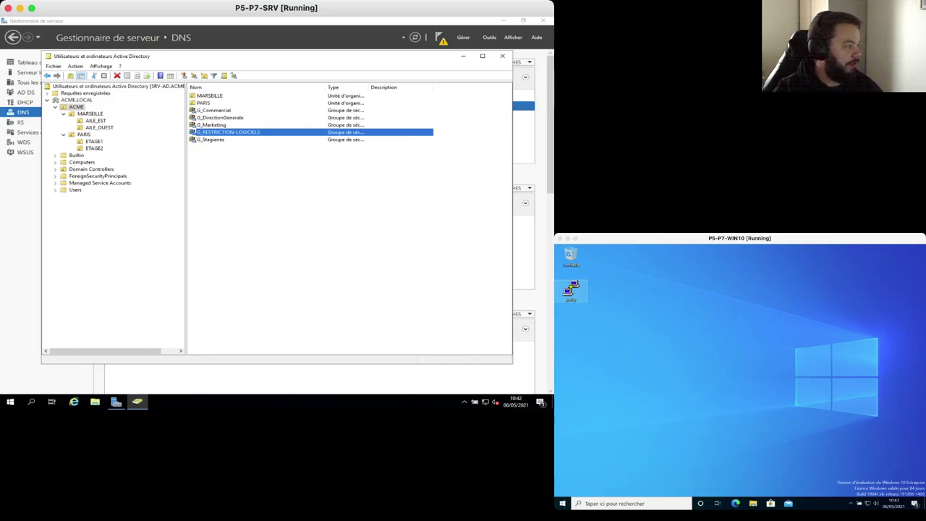
{"action": "left_click", "coordinate": [211, 140]}
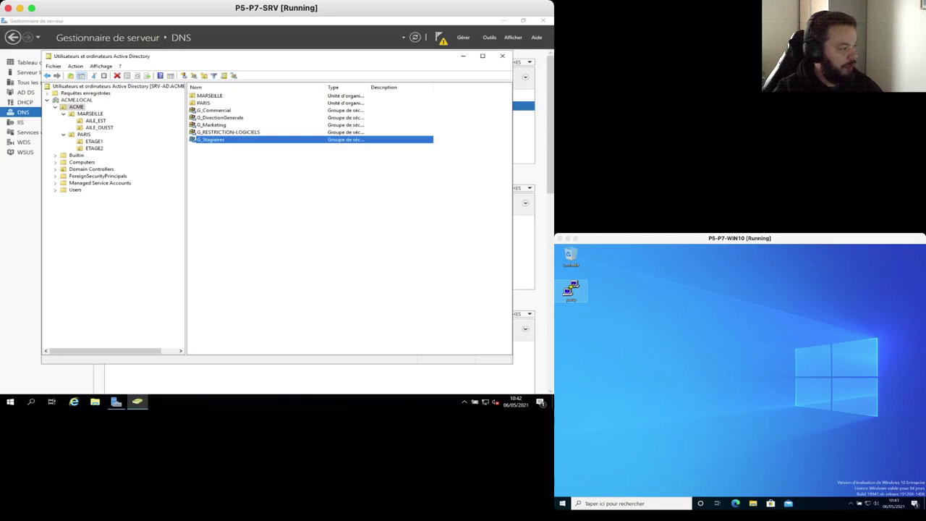
{"action": "left_click", "coordinate": [228, 132]}
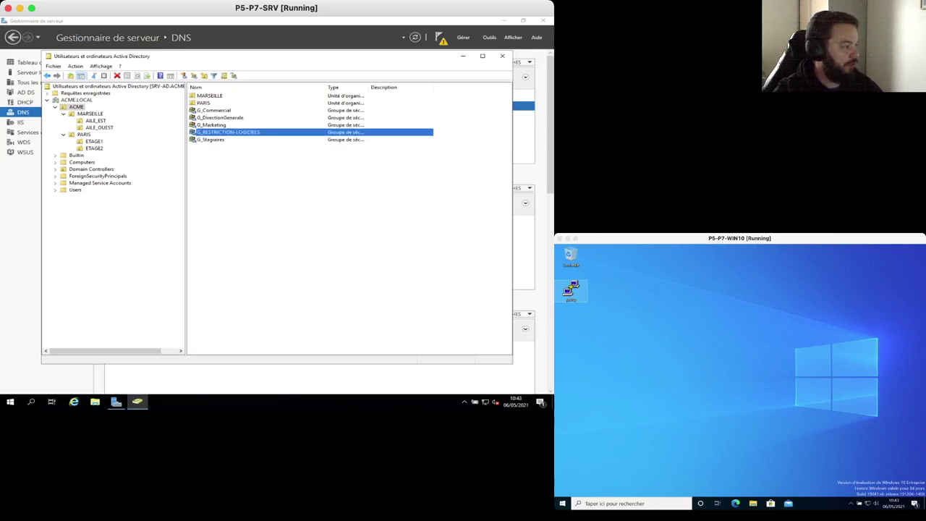
{"action": "left_click", "coordinate": [210, 139]}
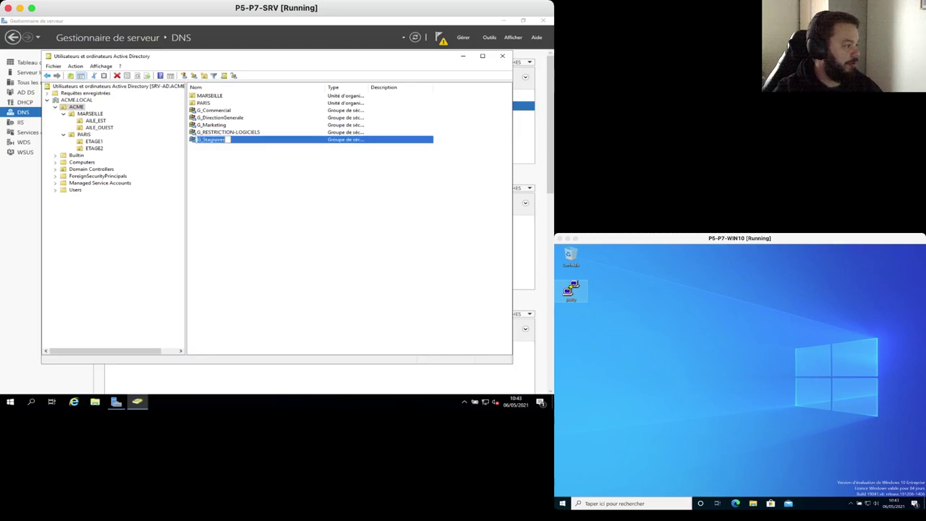
{"action": "left_click", "coordinate": [228, 133]}
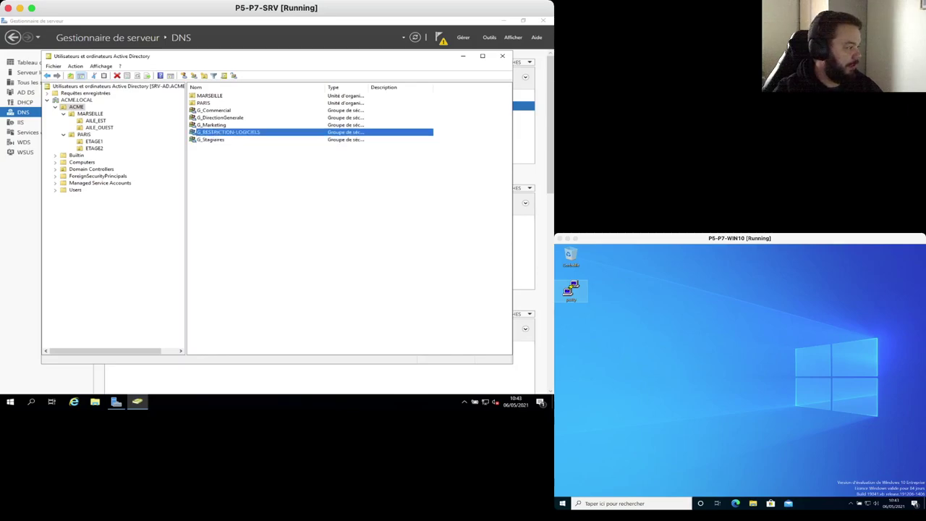
{"action": "double_click", "coordinate": [228, 133]}
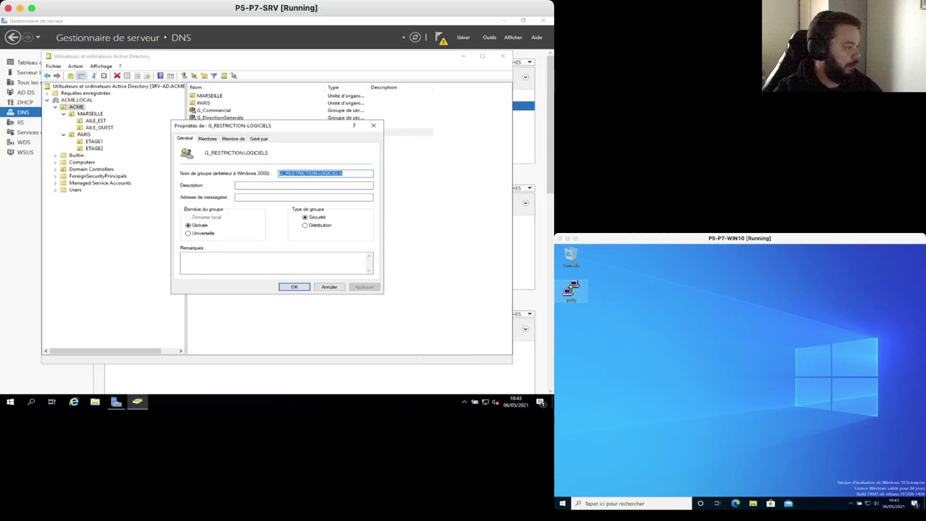
{"action": "left_click", "coordinate": [208, 138]}
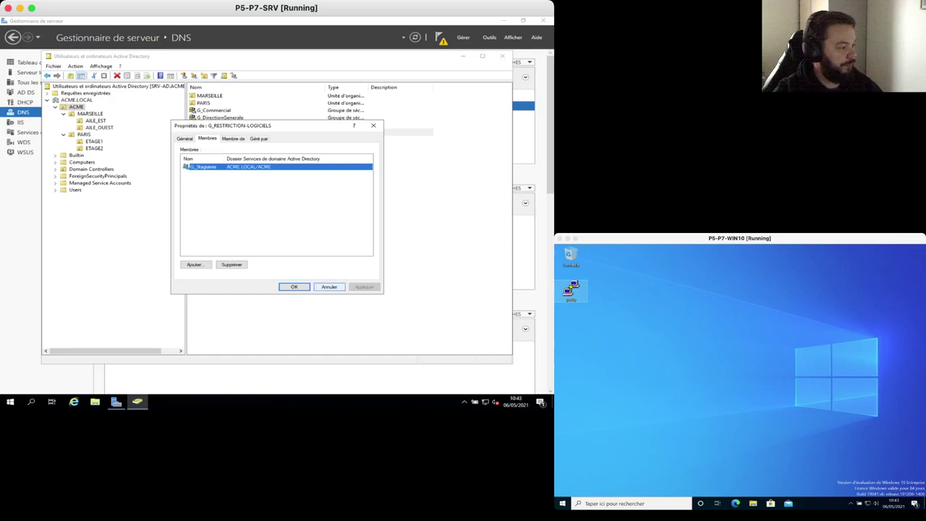
{"action": "left_click", "coordinate": [329, 288]}
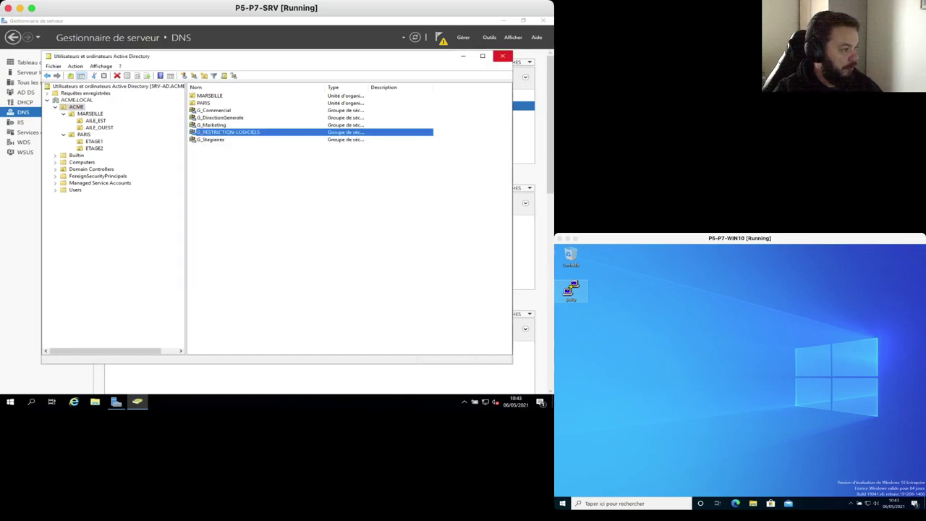
{"action": "left_click", "coordinate": [503, 56]}
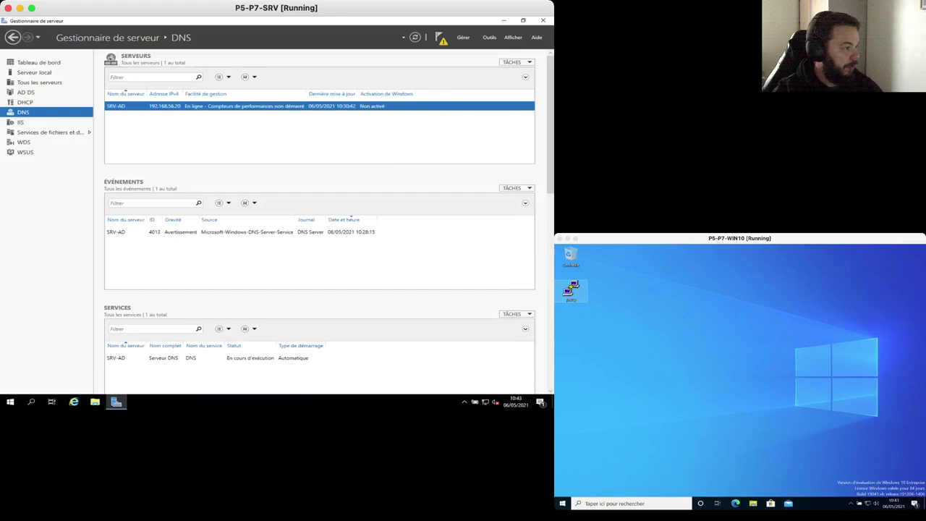
Step: Open Gestion des stratégies de groupe and display the scope of the Restrictions_Logiciels GPO linked to the ACME unit
{"action": "left_click", "coordinate": [490, 37]}
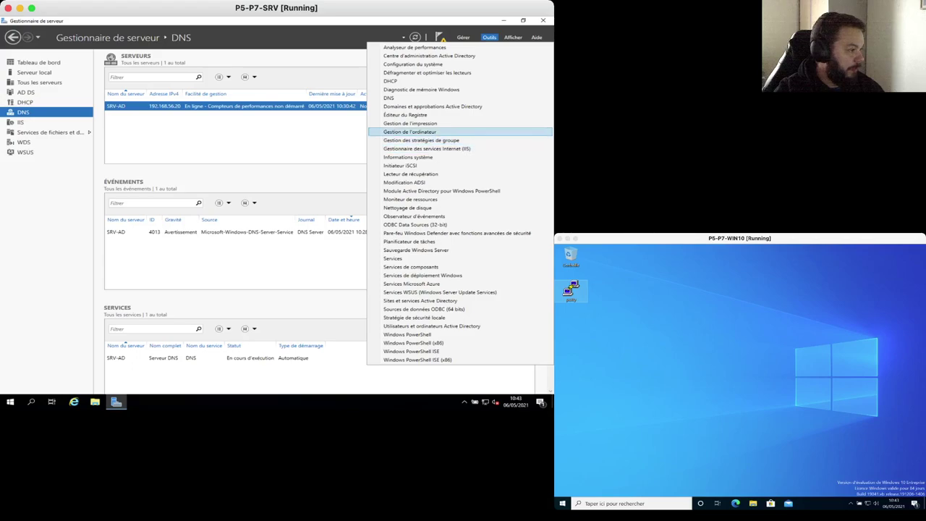
{"action": "left_click", "coordinate": [421, 140]}
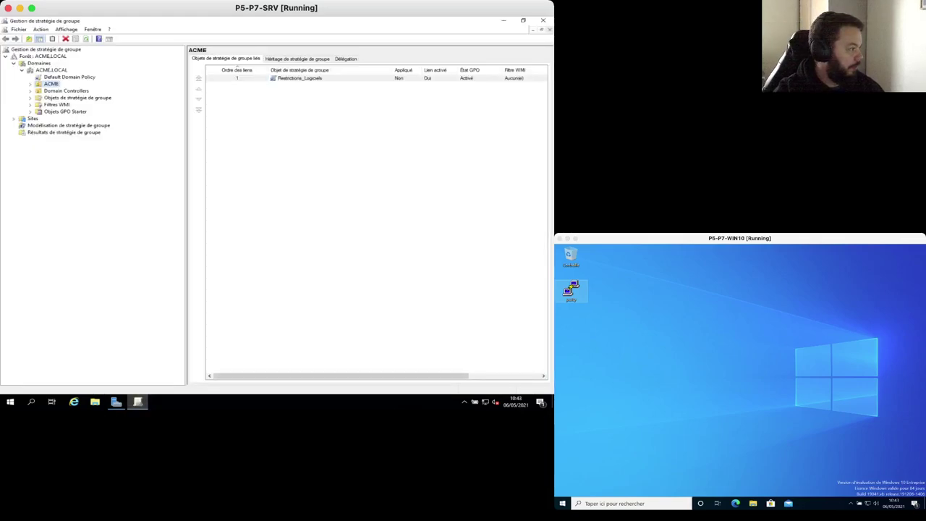
{"action": "left_click", "coordinate": [30, 84]}
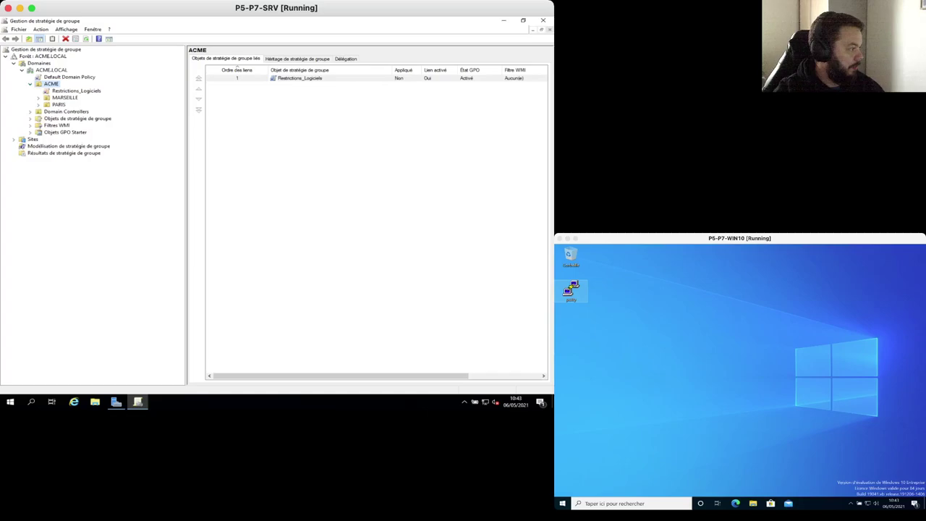
{"action": "left_click", "coordinate": [76, 91]}
{"action": "left_click", "coordinate": [339, 223]}
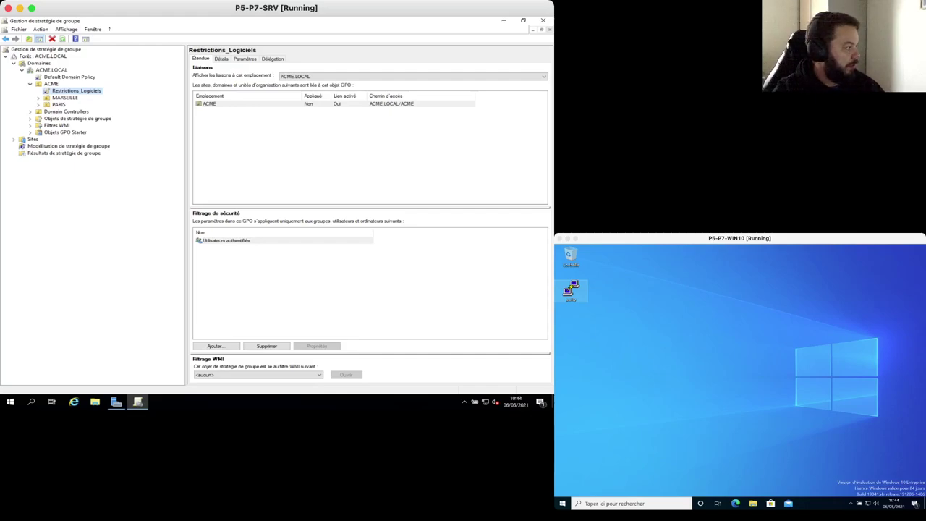
Step: Open the Restrictions_Logiciels GPO for editing and widen the policy tree so full names fit
{"action": "right_click", "coordinate": [75, 92]}
{"action": "left_click", "coordinate": [94, 96]}
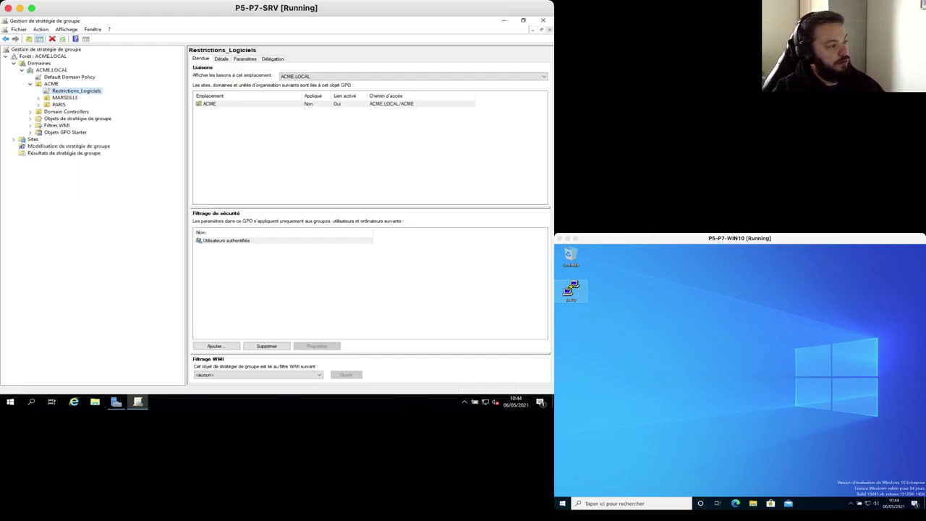
{"action": "left_click", "coordinate": [350, 52]}
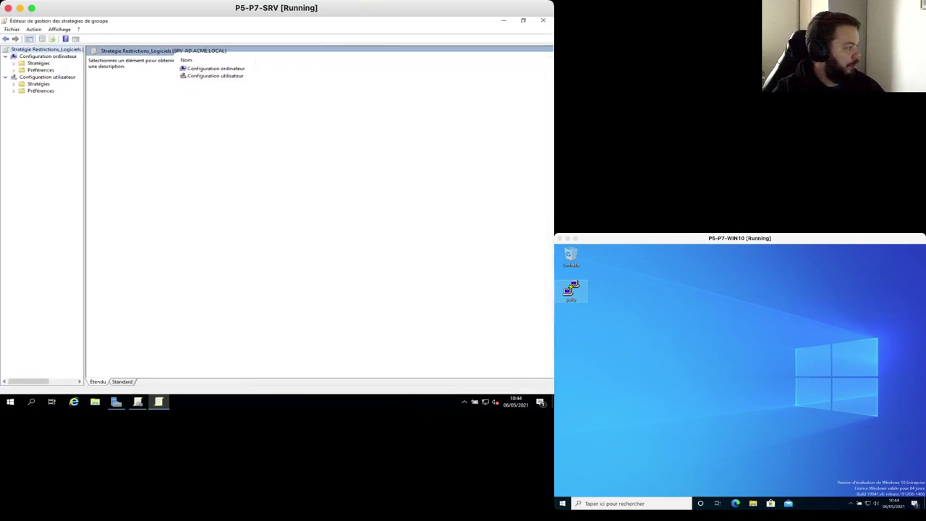
{"action": "left_click_drag", "start_coordinate": [85, 137], "coordinate": [159, 137]}
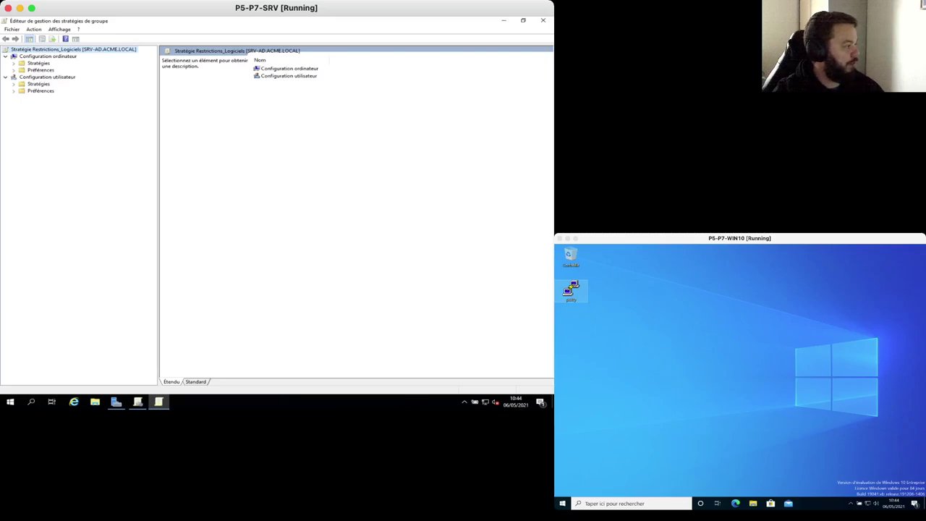
Step: Display the computer configuration's Paramètres de sécurité under Stratégies > Paramètres Windows, and widen the name column so full names fit
{"action": "left_click", "coordinate": [5, 77]}
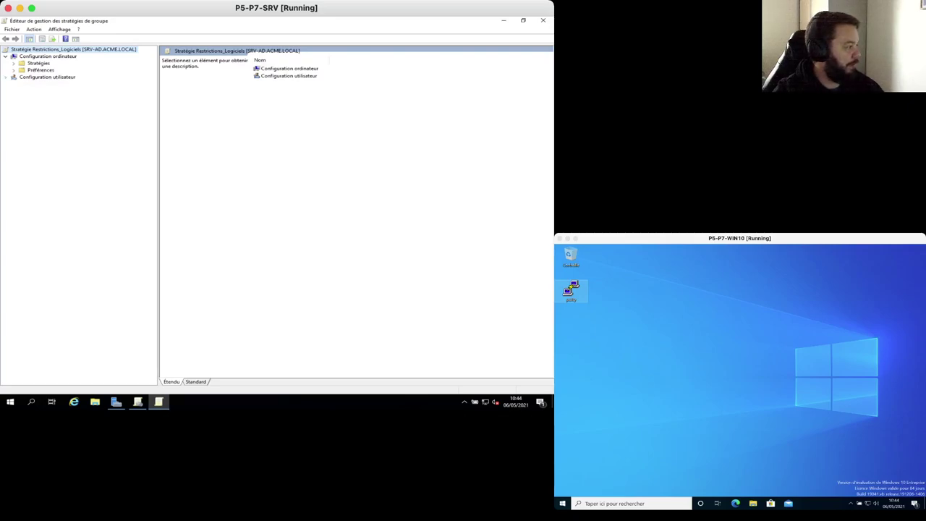
{"action": "left_click", "coordinate": [41, 70]}
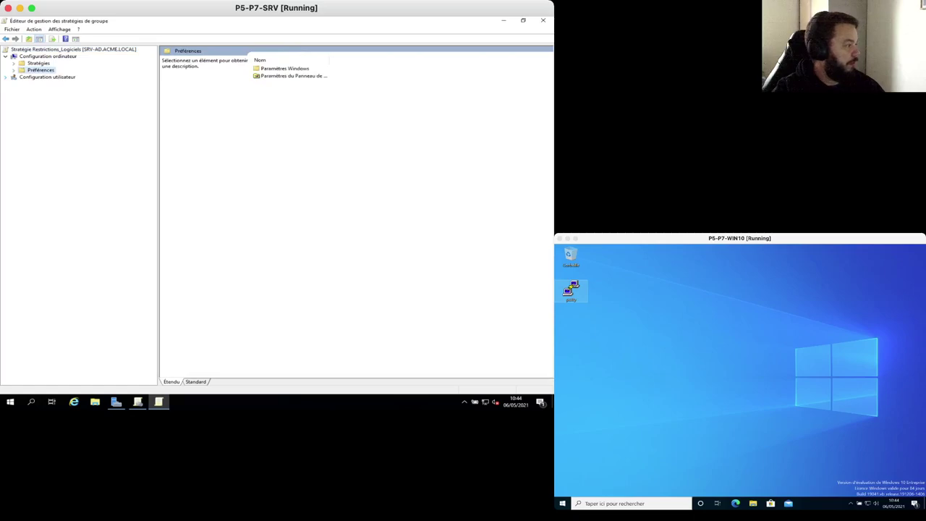
{"action": "double_click", "coordinate": [39, 63]}
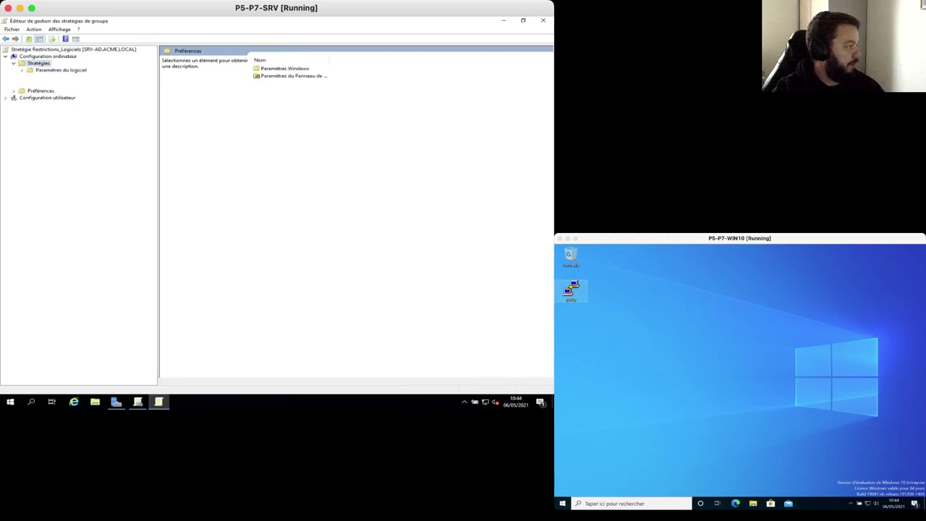
{"action": "left_click", "coordinate": [60, 77]}
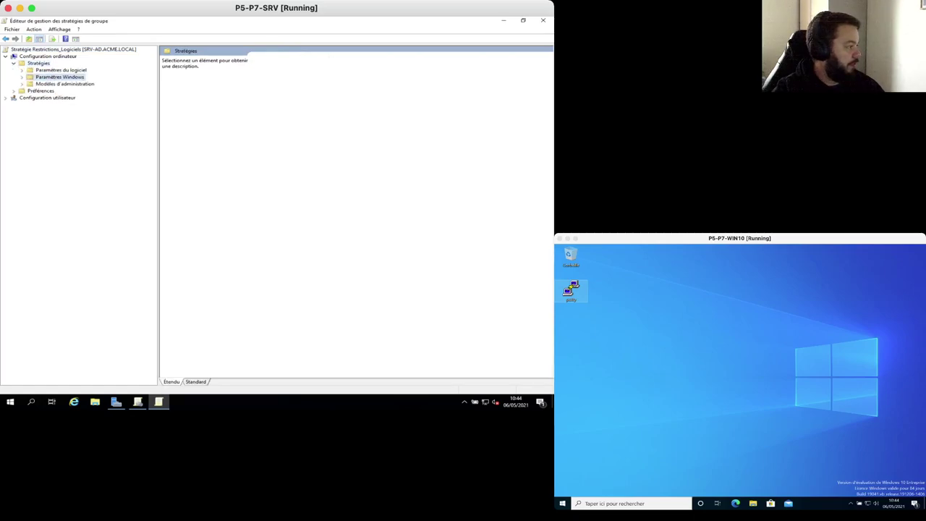
{"action": "double_click", "coordinate": [60, 77]}
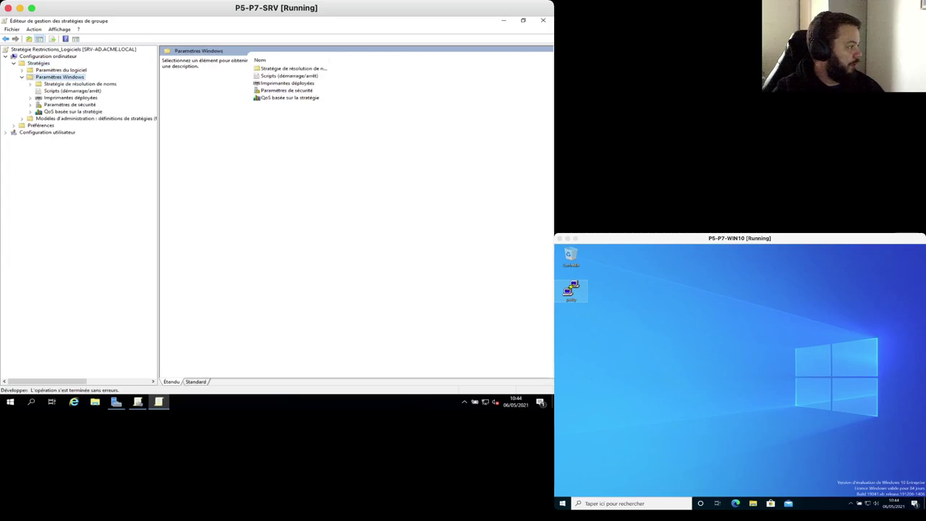
{"action": "double_click", "coordinate": [70, 105]}
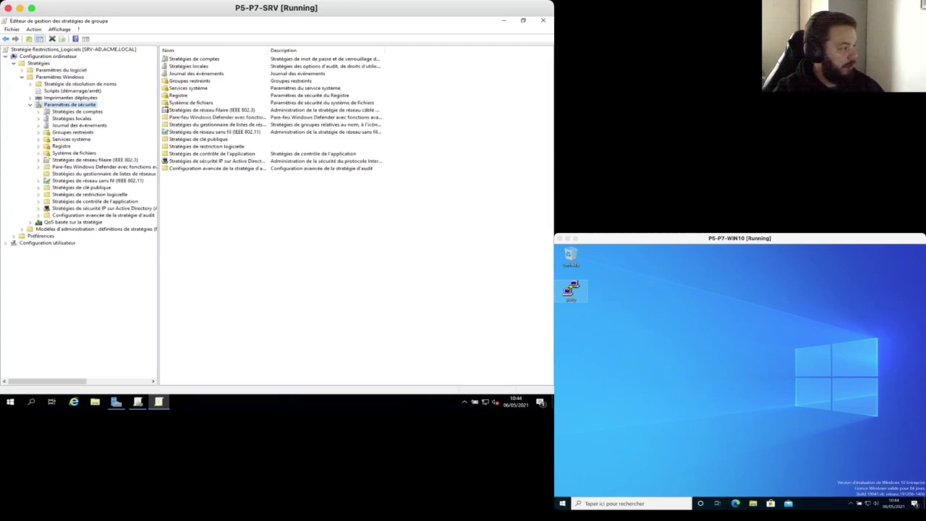
{"action": "left_click_drag", "start_coordinate": [269, 49], "coordinate": [327, 50]}
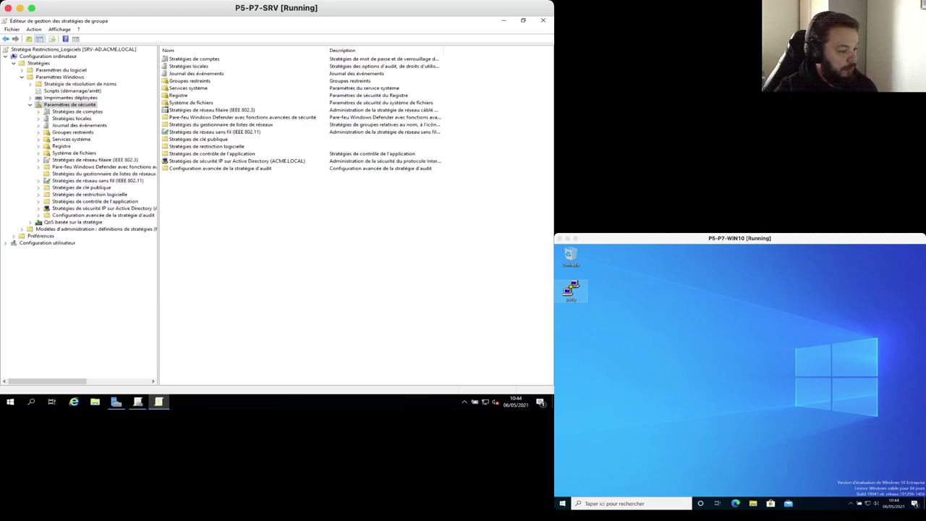
Step: Switch to the P5-P7-WIN10 client, open Services and find the Identité de l'application service
{"action": "left_click", "coordinate": [600, 503]}
{"action": "left_click", "coordinate": [600, 503]}
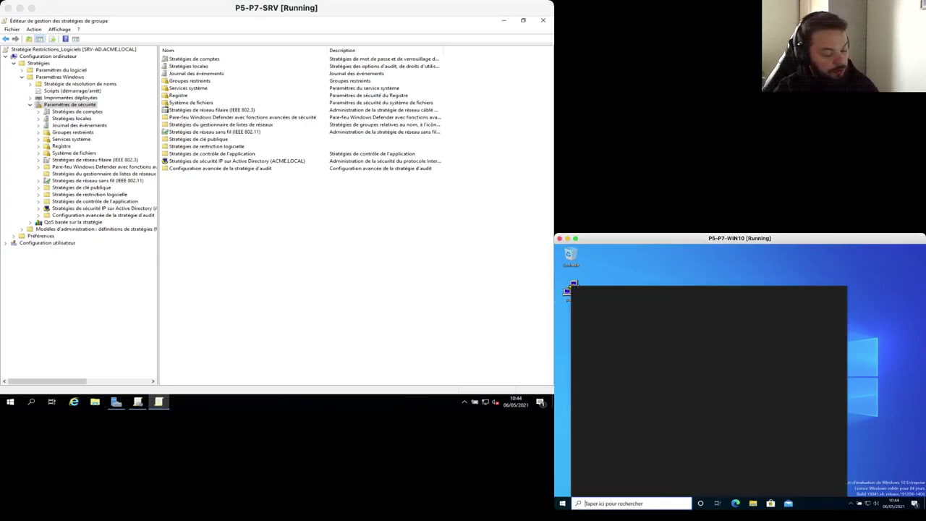
{"action": "type", "text": "service"}
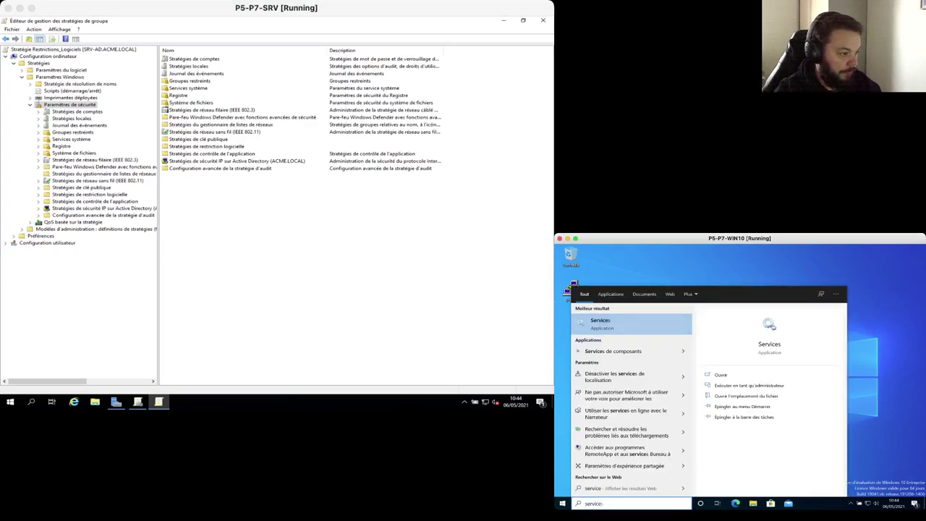
{"action": "left_click", "coordinate": [608, 324]}
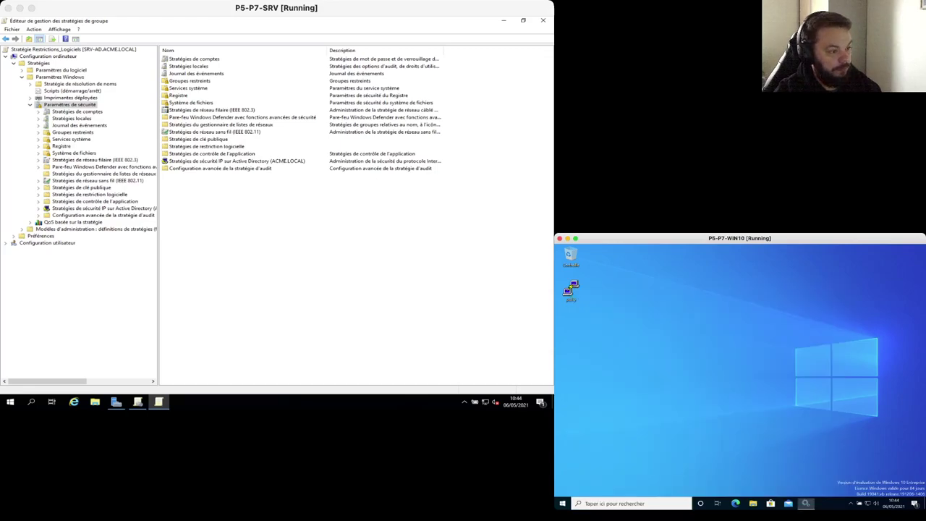
{"action": "left_click", "coordinate": [724, 355]}
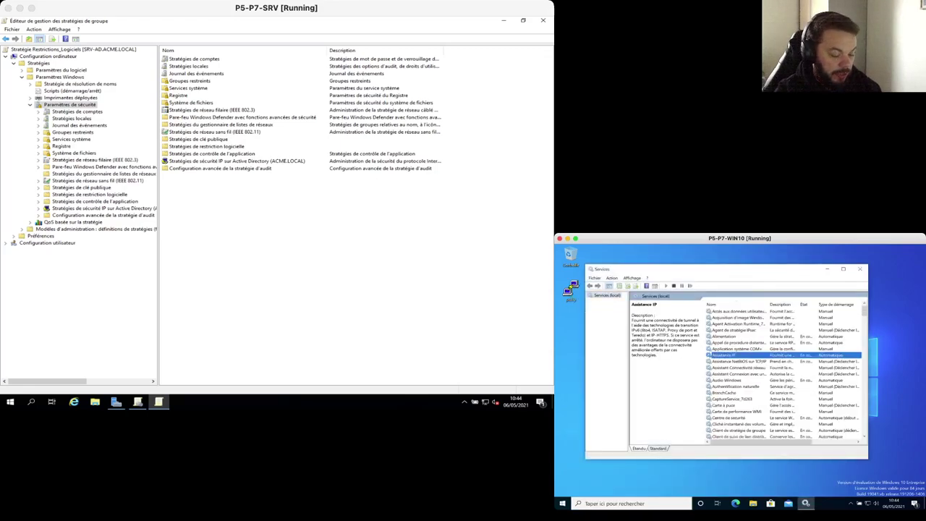
{"action": "key", "text": "i"}
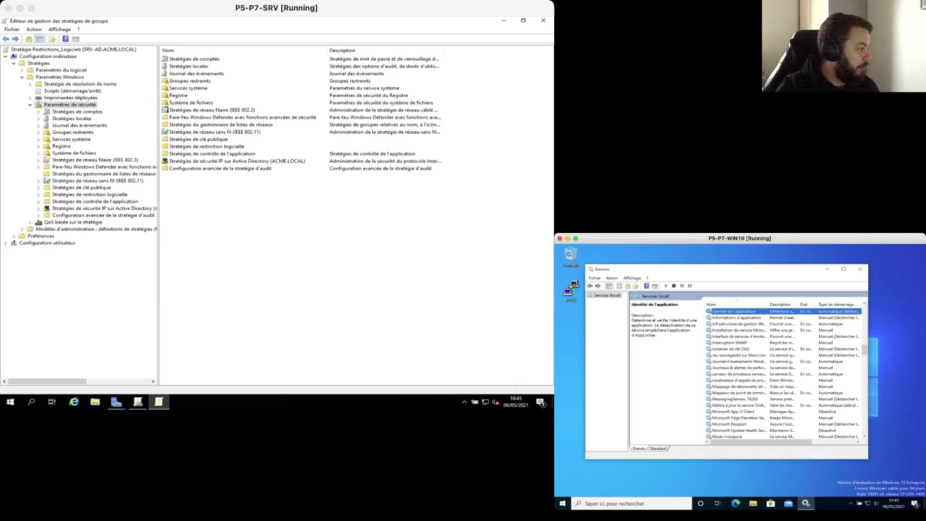
Step: Return to the group policy editor on P5-P7-SRV and open Services système from Paramètres de sécurité
{"action": "left_click", "coordinate": [218, 95]}
{"action": "left_click", "coordinate": [217, 96]}
{"action": "left_click", "coordinate": [243, 117]}
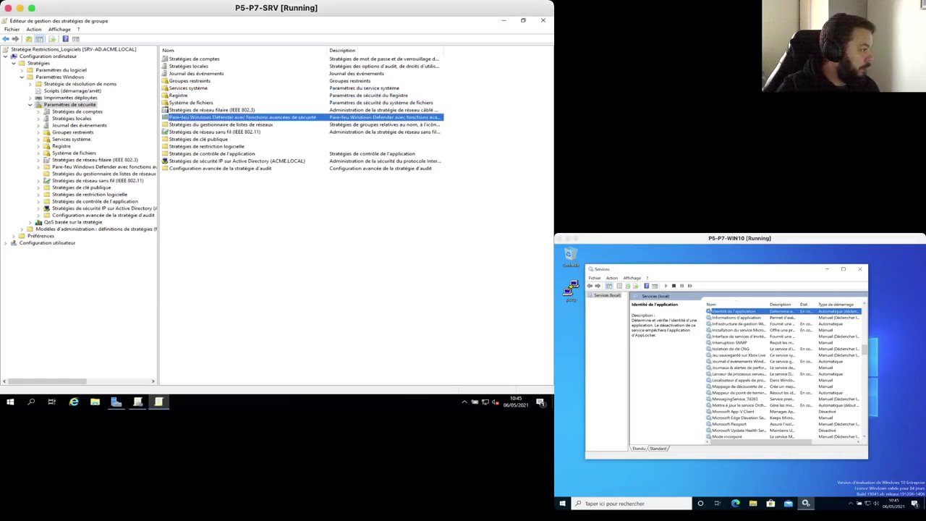
{"action": "left_click", "coordinate": [189, 67]}
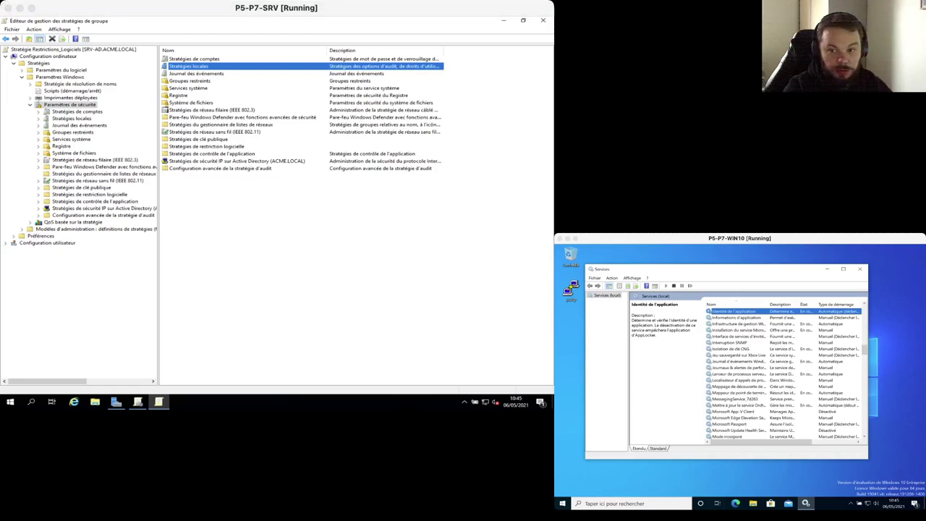
{"action": "left_click", "coordinate": [188, 88]}
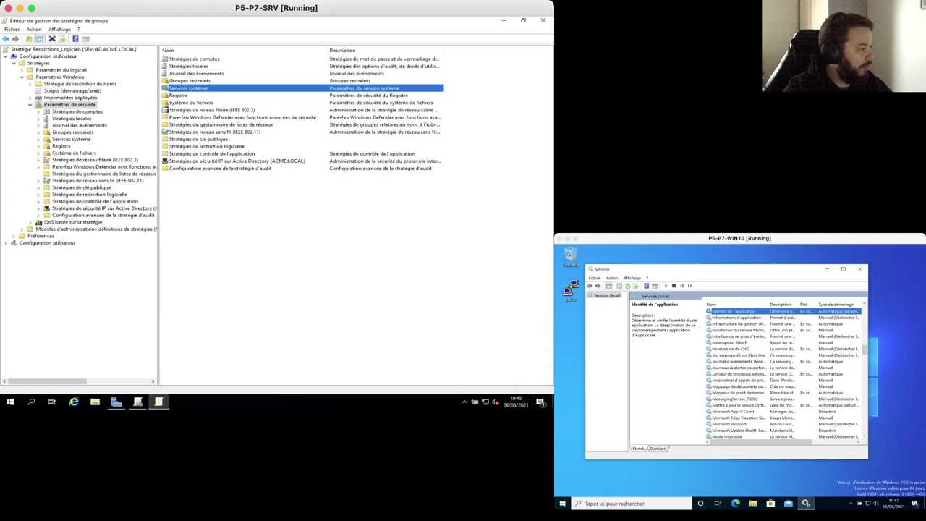
{"action": "key", "text": "Return"}
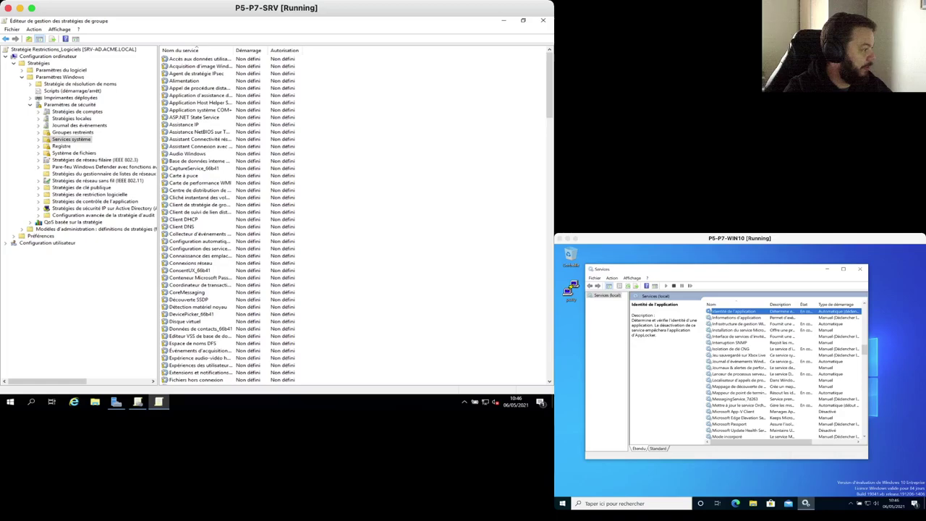
Step: Find Identité de l'application among the system services, check its startup mode in its properties, and close the dialog
{"action": "left_click", "coordinate": [201, 110]}
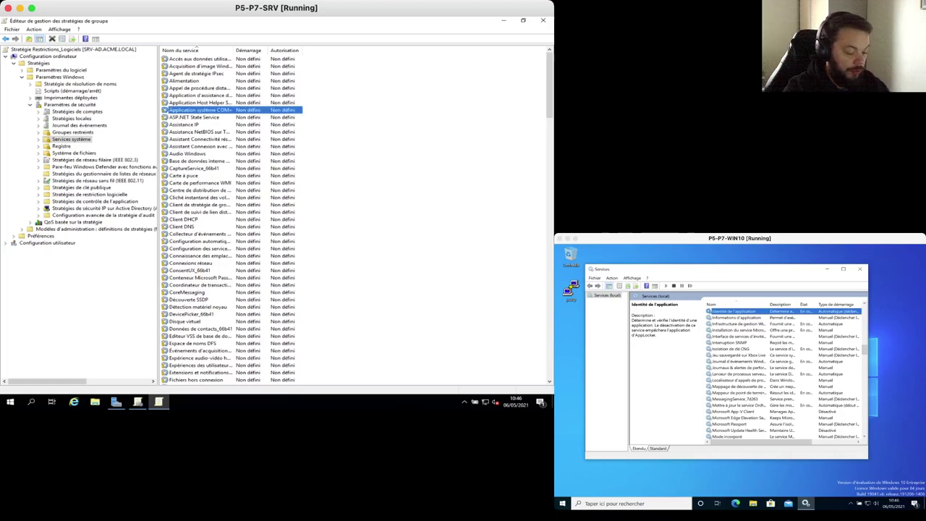
{"action": "key", "text": "i"}
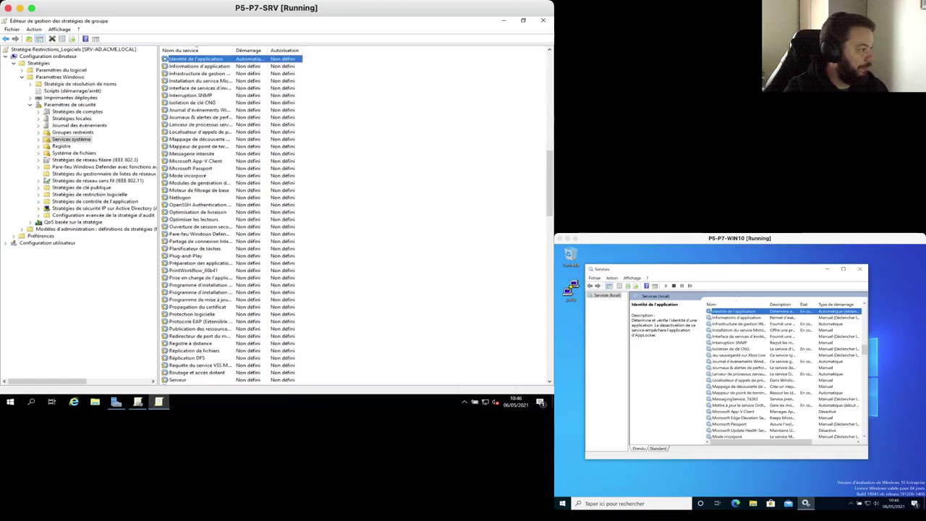
{"action": "left_click", "coordinate": [191, 169]}
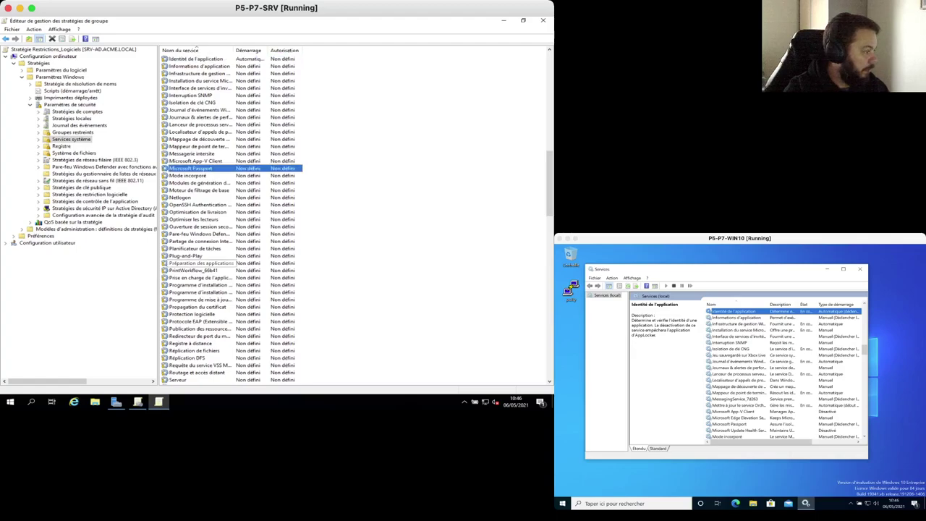
{"action": "scroll", "coordinate": [200, 264], "scroll_direction": "down", "scroll_amount": 2}
{"action": "scroll", "coordinate": [232, 217], "scroll_direction": "down", "scroll_amount": 2}
{"action": "scroll", "coordinate": [217, 262], "scroll_direction": "up", "scroll_amount": 10}
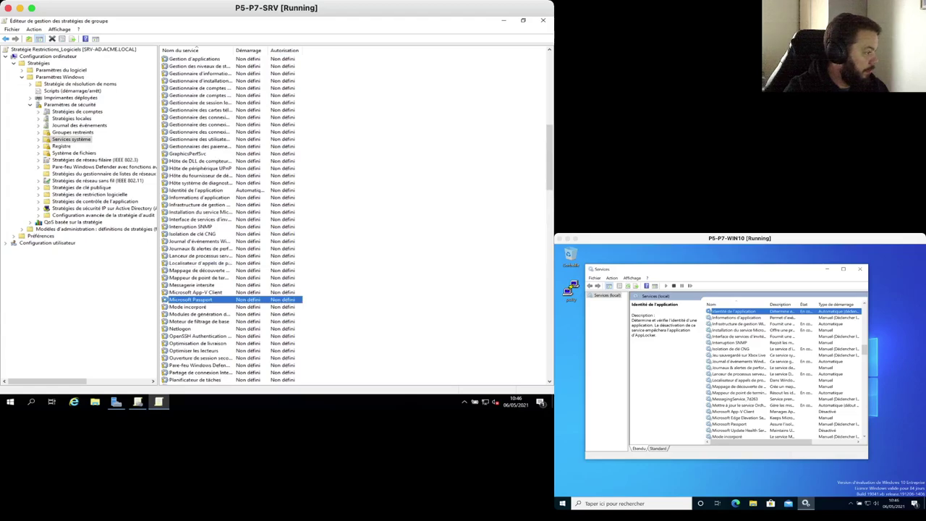
{"action": "left_click", "coordinate": [196, 190]}
{"action": "key", "text": "Return"}
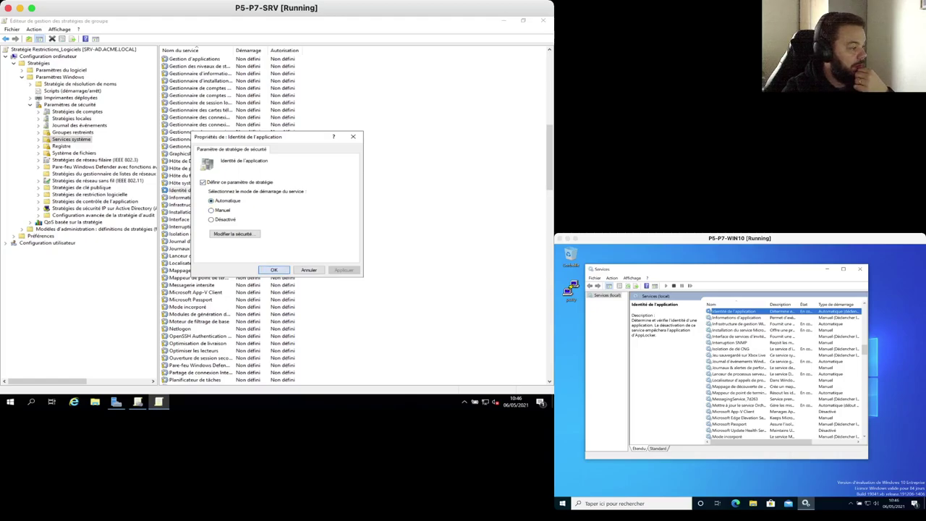
{"action": "left_click", "coordinate": [274, 270]}
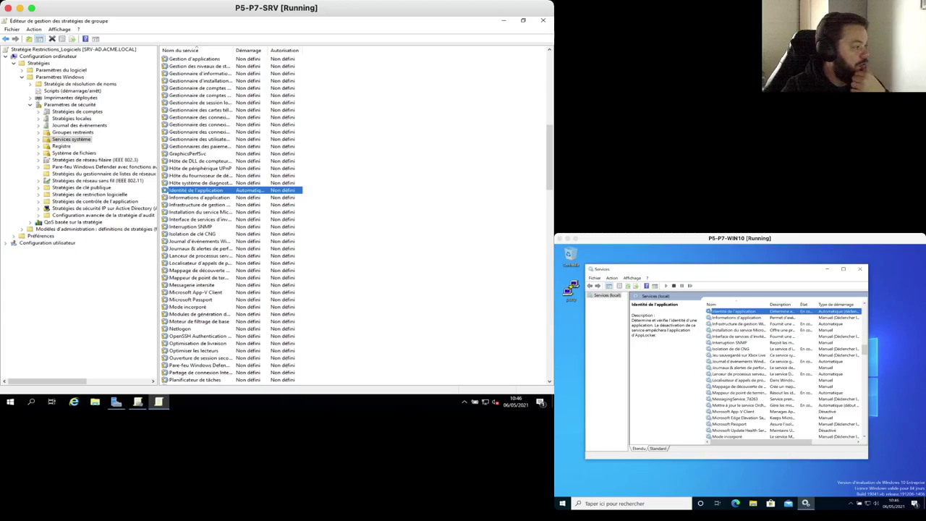
Step: Review AppLocker's rule enforcement settings under Stratégies de contrôle de l'application, then open Règles de l'exécutable
{"action": "left_click", "coordinate": [94, 202]}
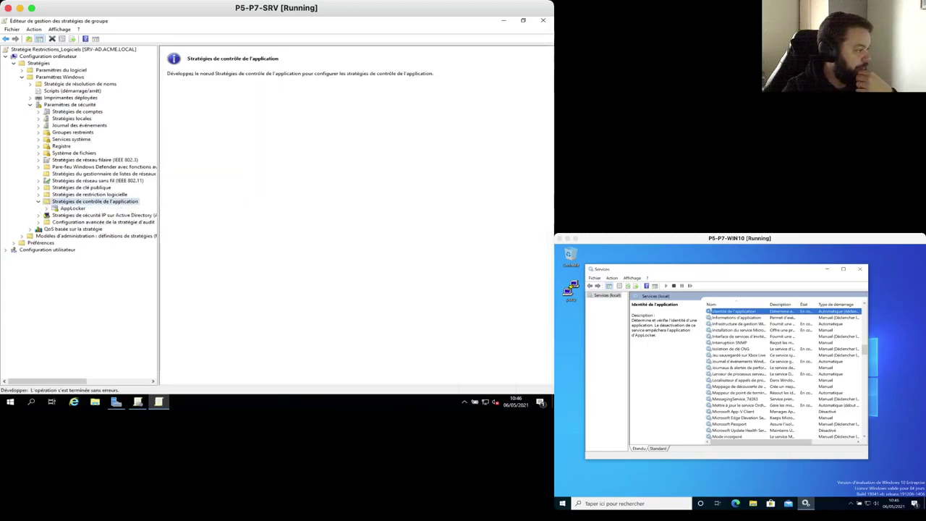
{"action": "left_click", "coordinate": [73, 209]}
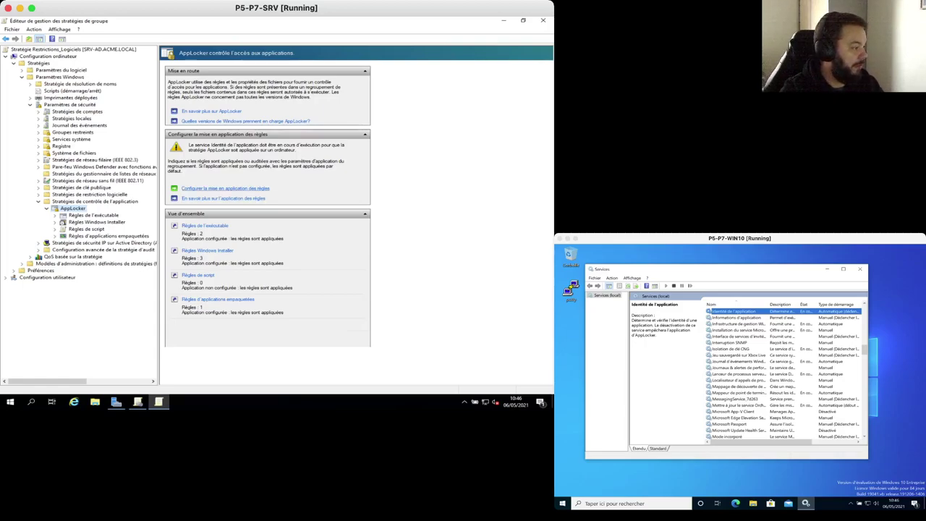
{"action": "left_click", "coordinate": [225, 188]}
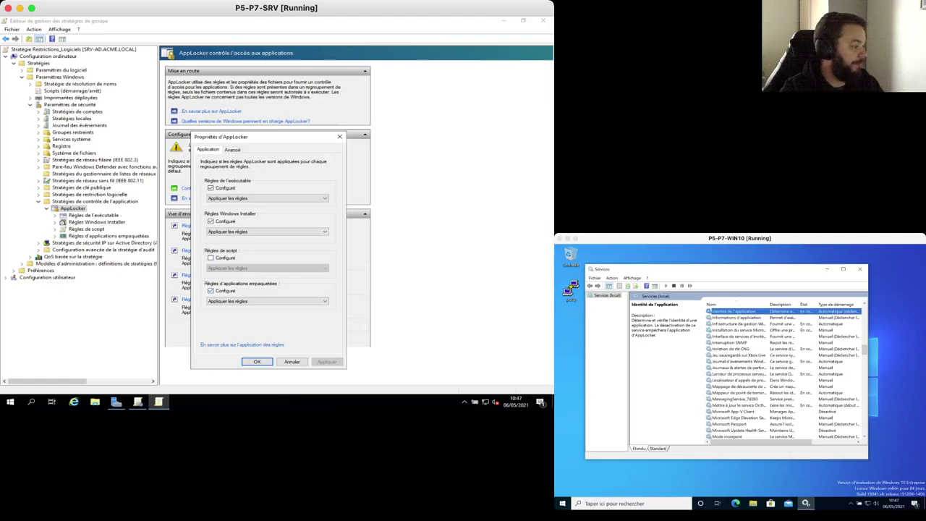
{"action": "left_click", "coordinate": [257, 361]}
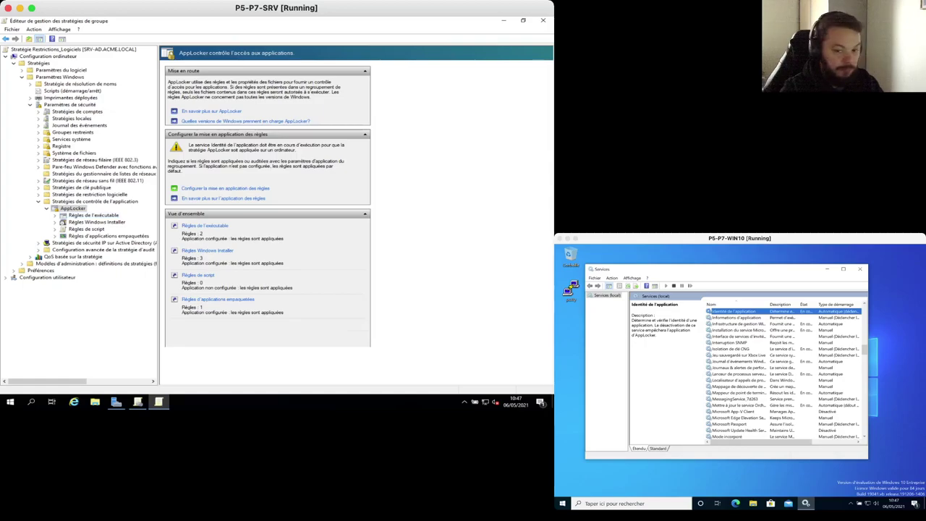
{"action": "left_click", "coordinate": [93, 215]}
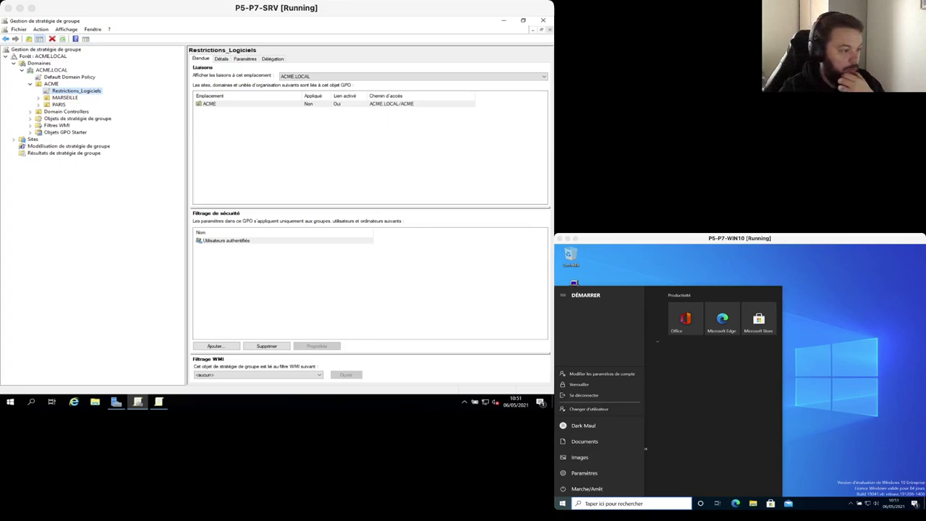
Step: Sign the current user out of the P5-P7-WIN10 client
{"action": "left_click", "coordinate": [740, 238]}
{"action": "left_click", "coordinate": [584, 396]}
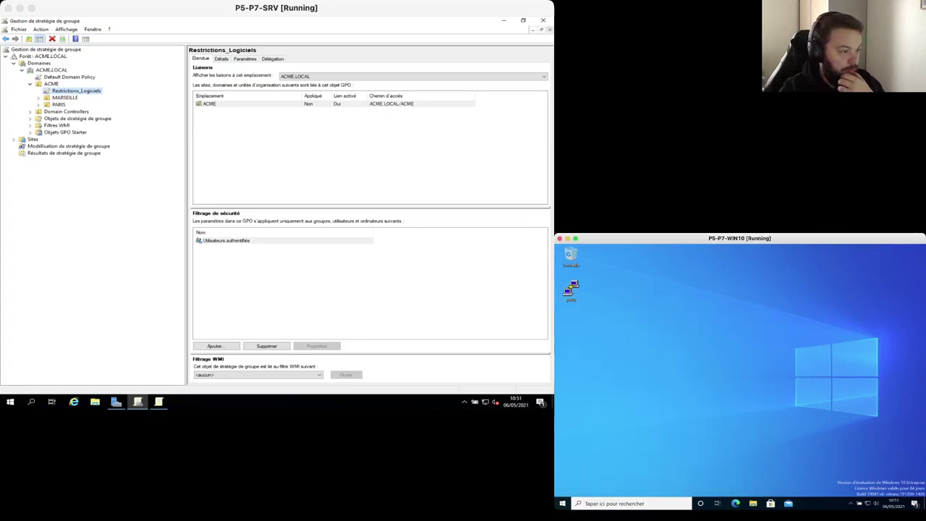
{"action": "left_click", "coordinate": [562, 504]}
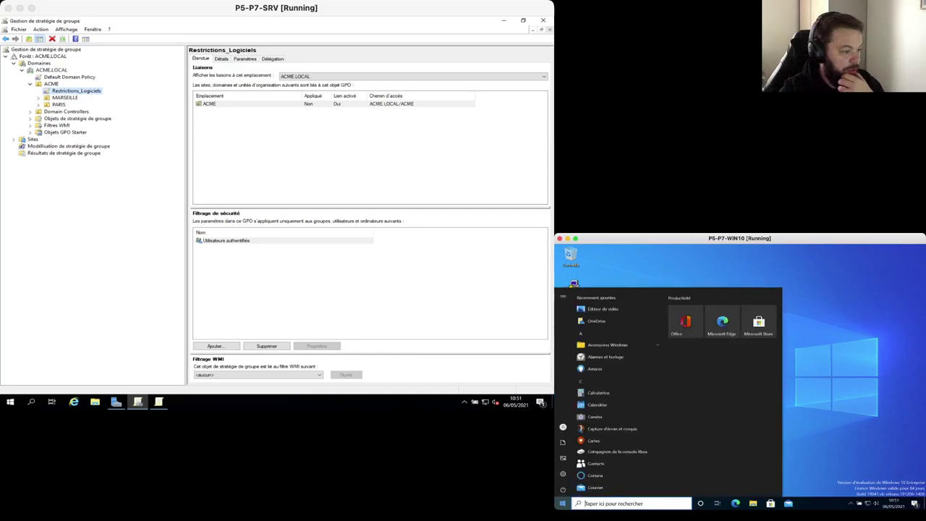
{"action": "left_click", "coordinate": [563, 425]}
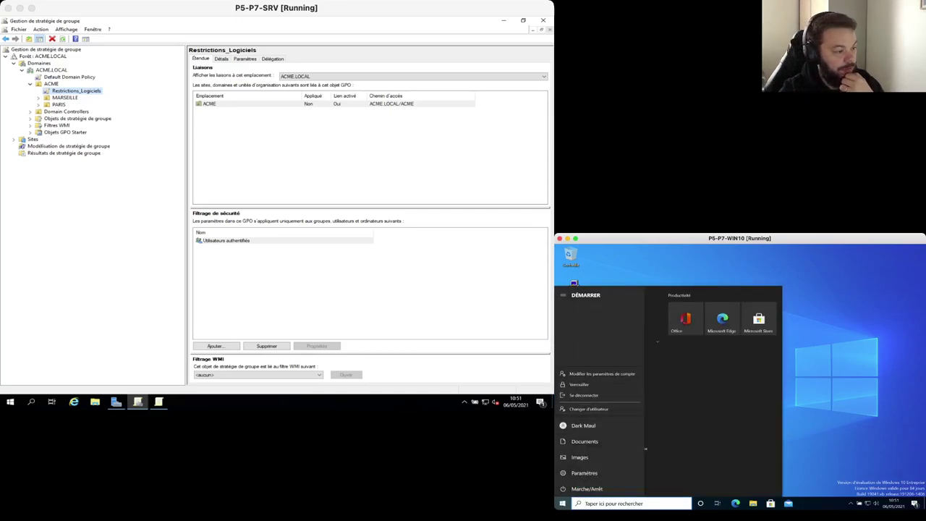
{"action": "left_click", "coordinate": [585, 395]}
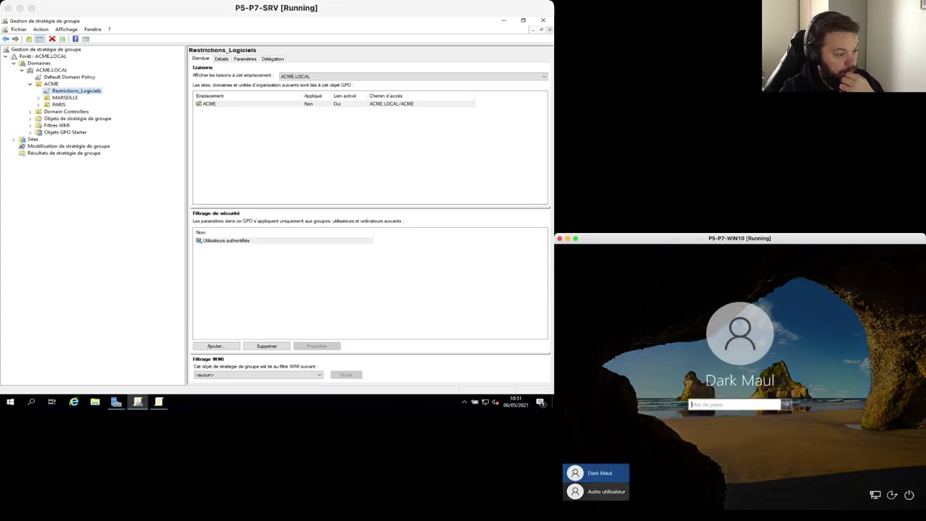
Step: Sign in to the client as another ACME domain user, entering the username and account password
{"action": "left_click", "coordinate": [596, 492]}
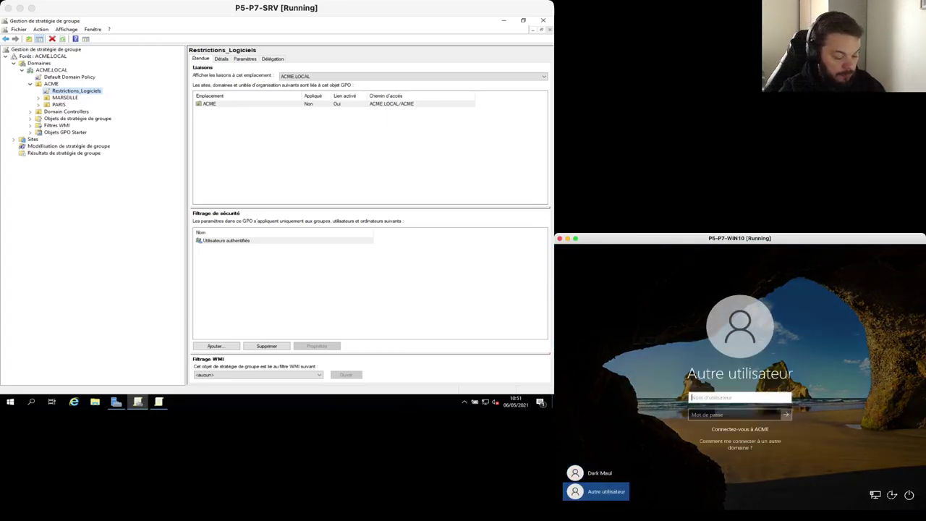
{"action": "type", "text": "b.fett"}
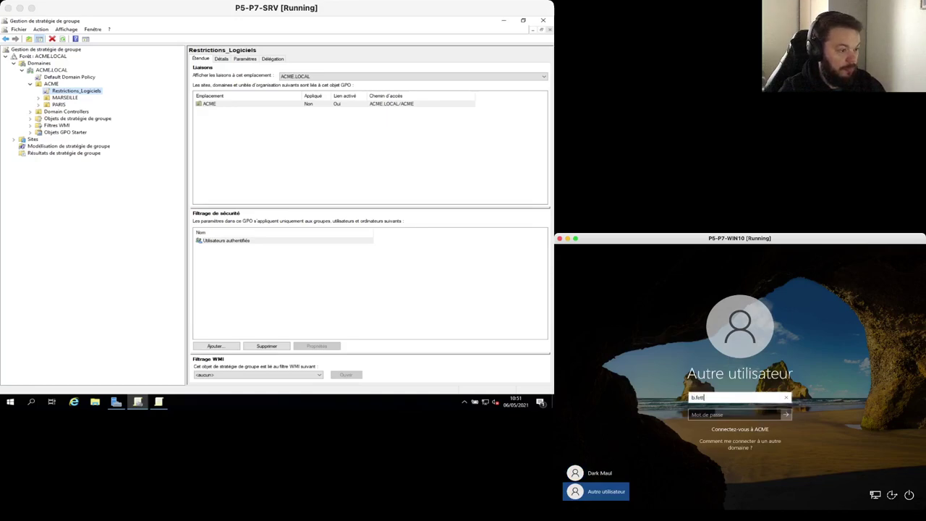
{"action": "key", "text": "Tab"}
{"action": "type", "text": "•••••••••••"}
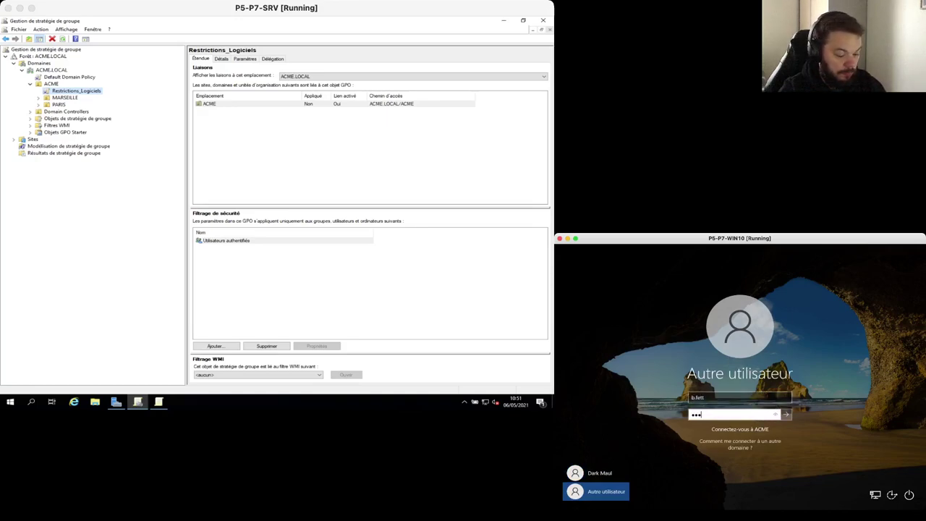
{"action": "key", "text": "Return"}
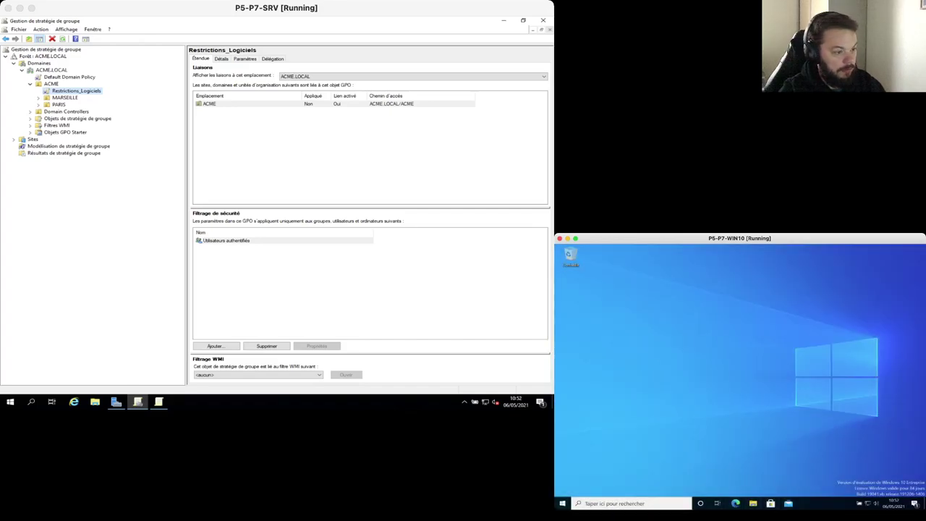
Step: Test launching putty from the Téléchargements folder on the P5-P7-WIN10 client, then close PuTTY and the folder window
{"action": "left_click", "coordinate": [753, 503]}
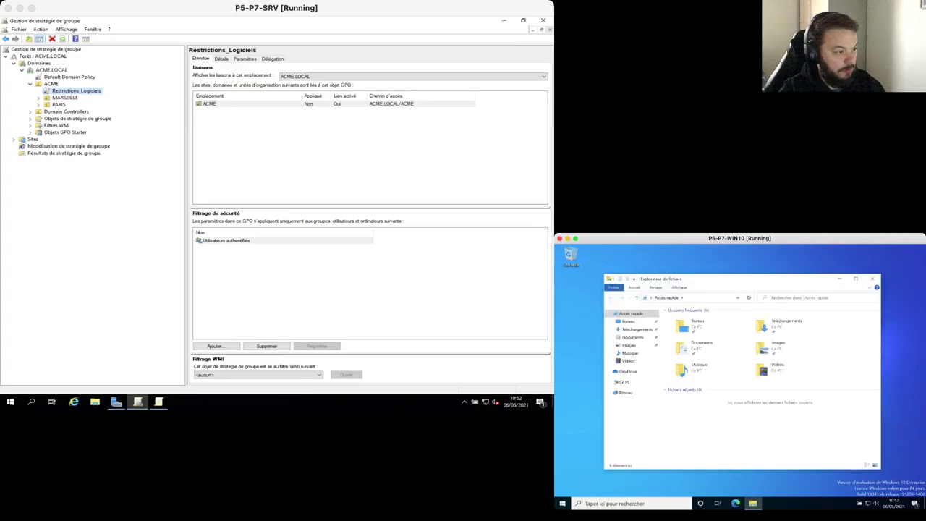
{"action": "left_click", "coordinate": [638, 329]}
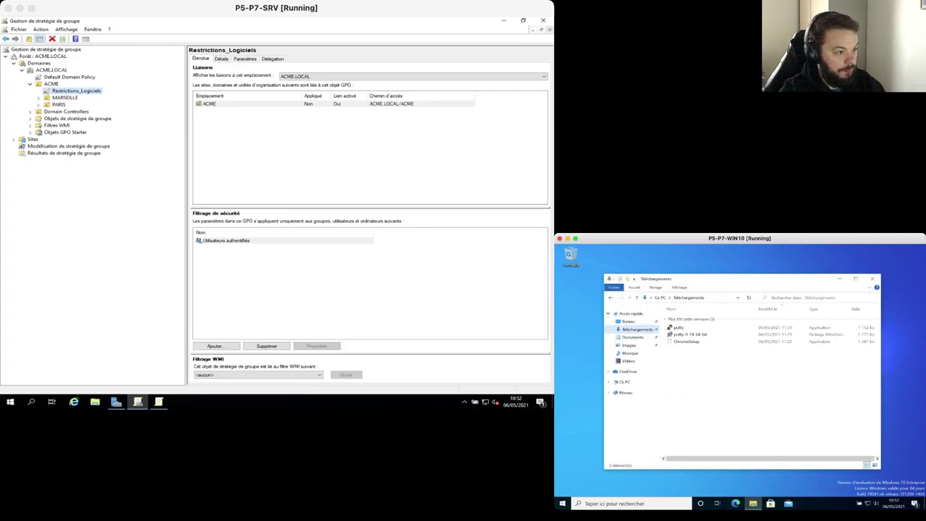
{"action": "left_click", "coordinate": [679, 328]}
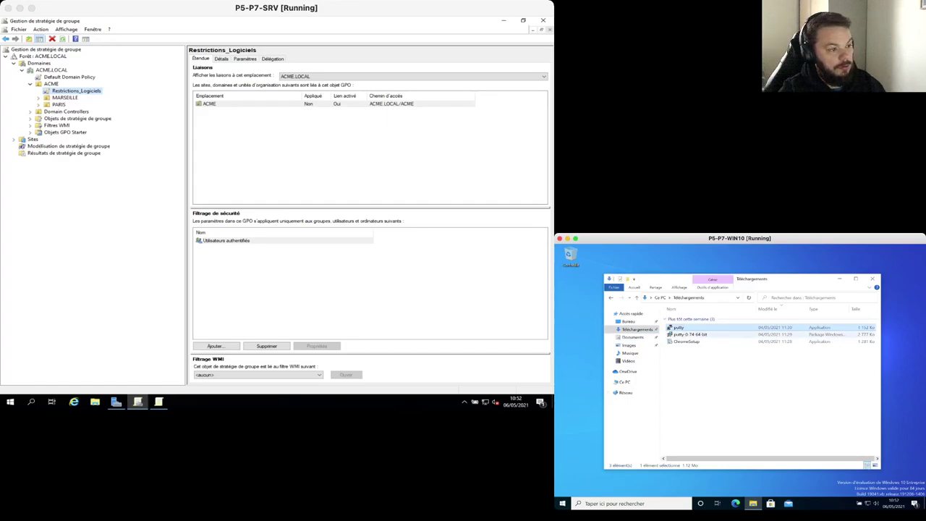
{"action": "double_click", "coordinate": [679, 328]}
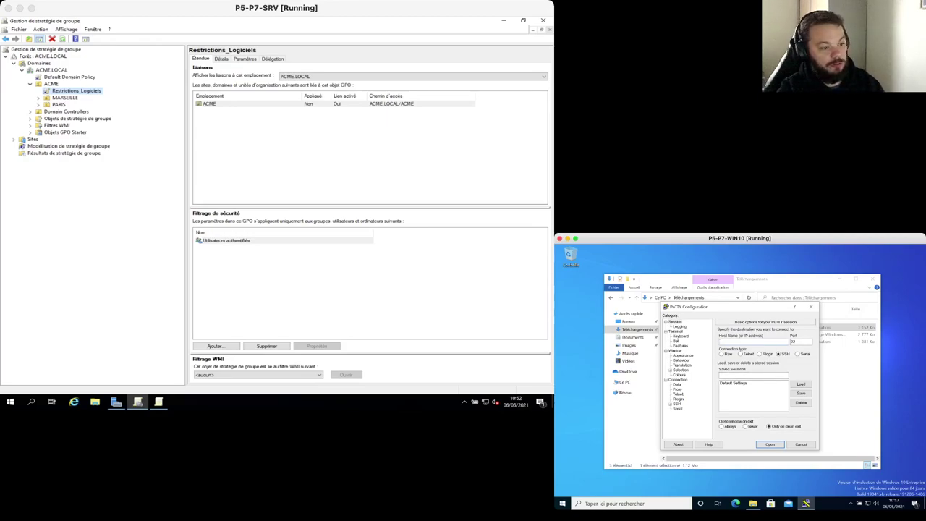
{"action": "left_click", "coordinate": [801, 444]}
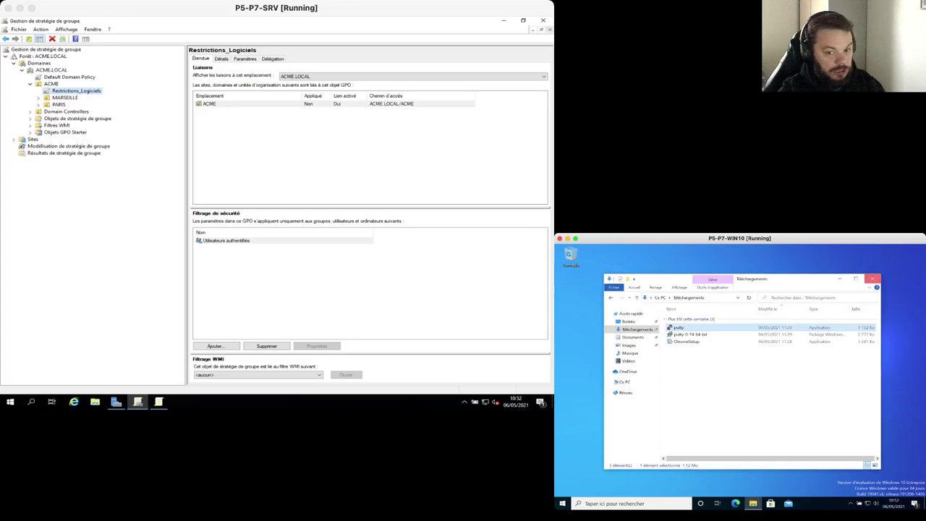
{"action": "left_click", "coordinate": [873, 278]}
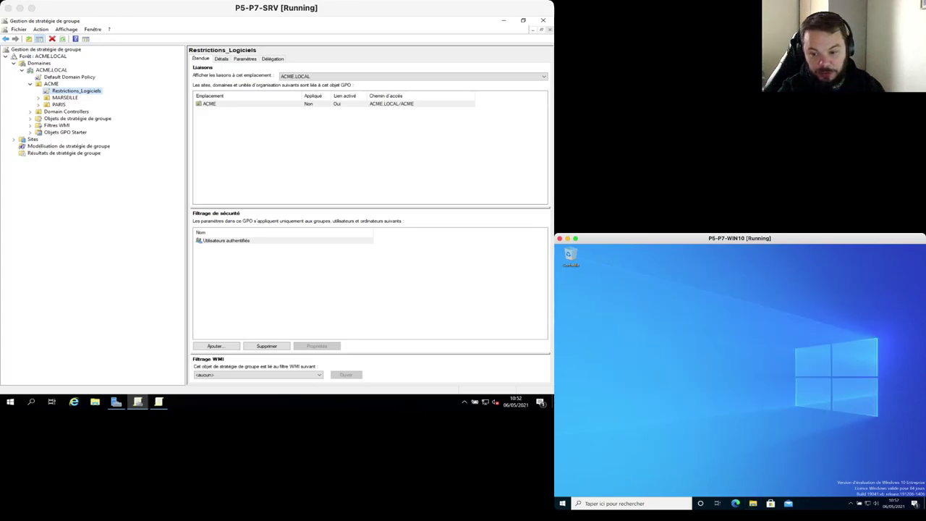